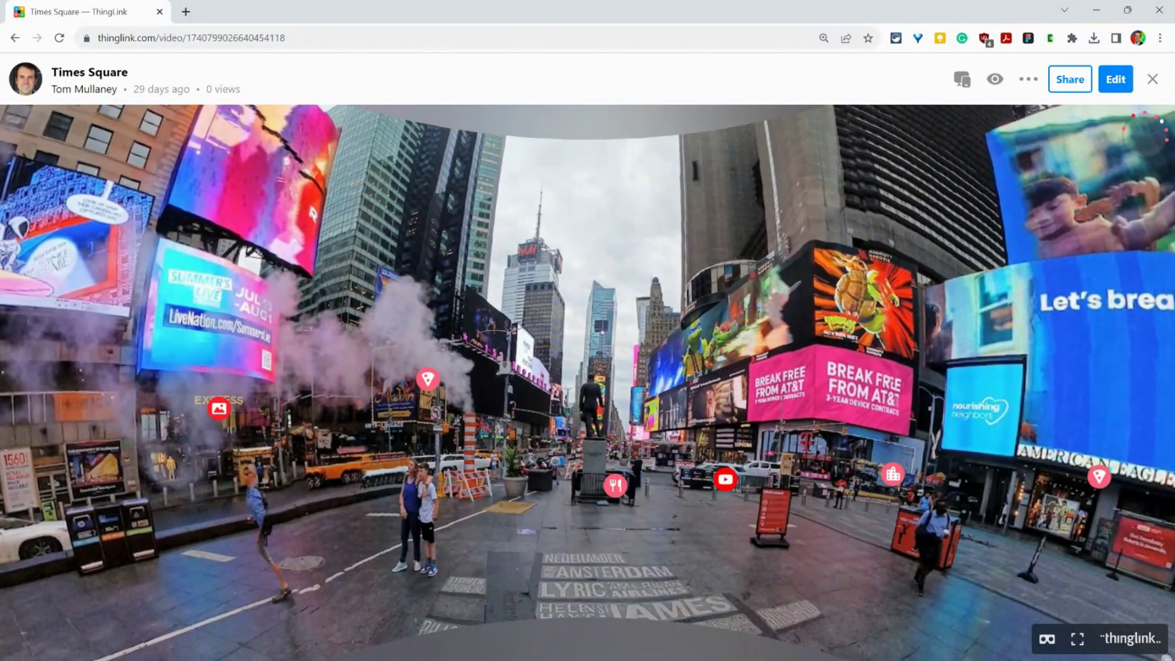
Step: Have the Rockefeller Center tag's description read aloud in the immersive reader, then return to the tag
left_click(894, 474)
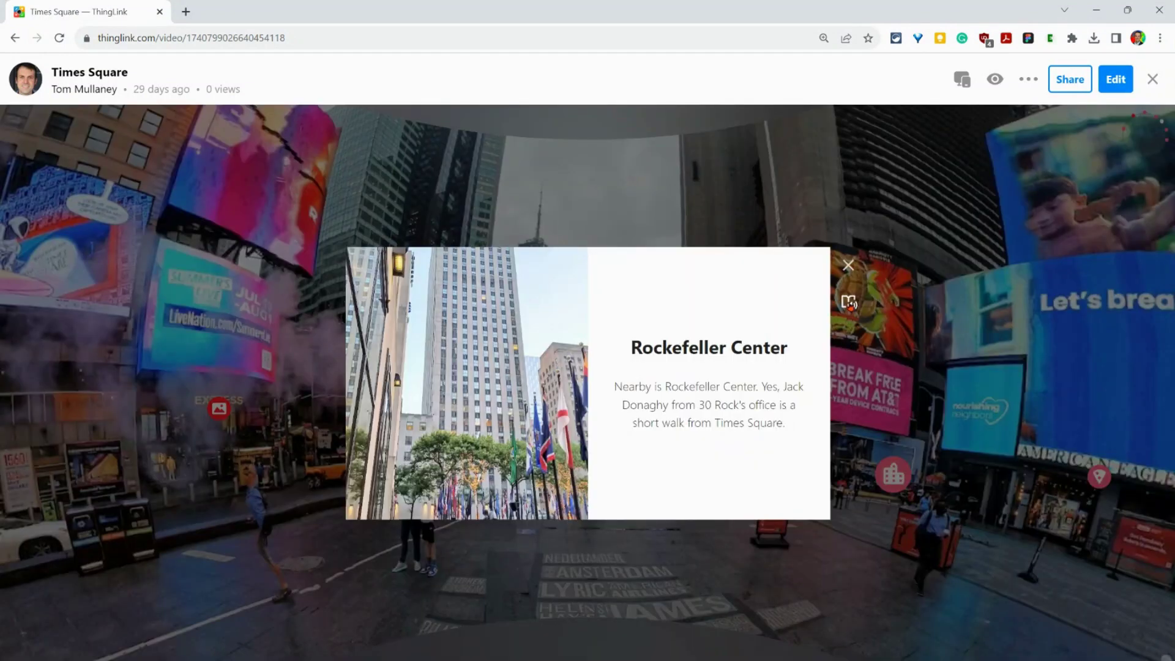
left_click(848, 302)
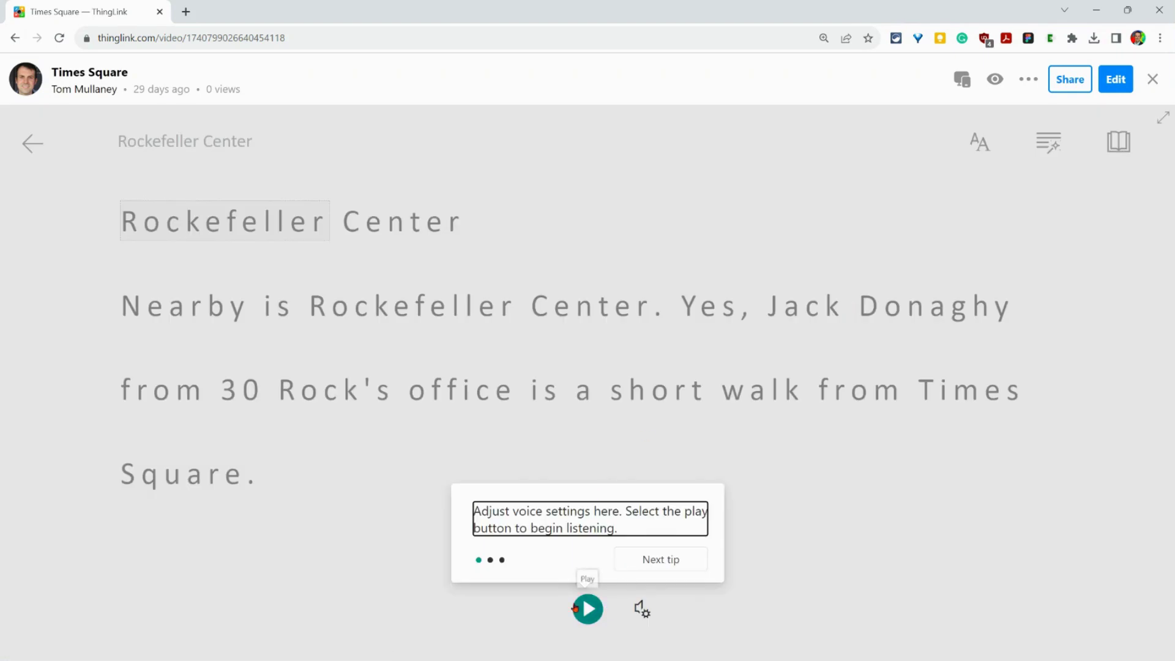
left_click(587, 609)
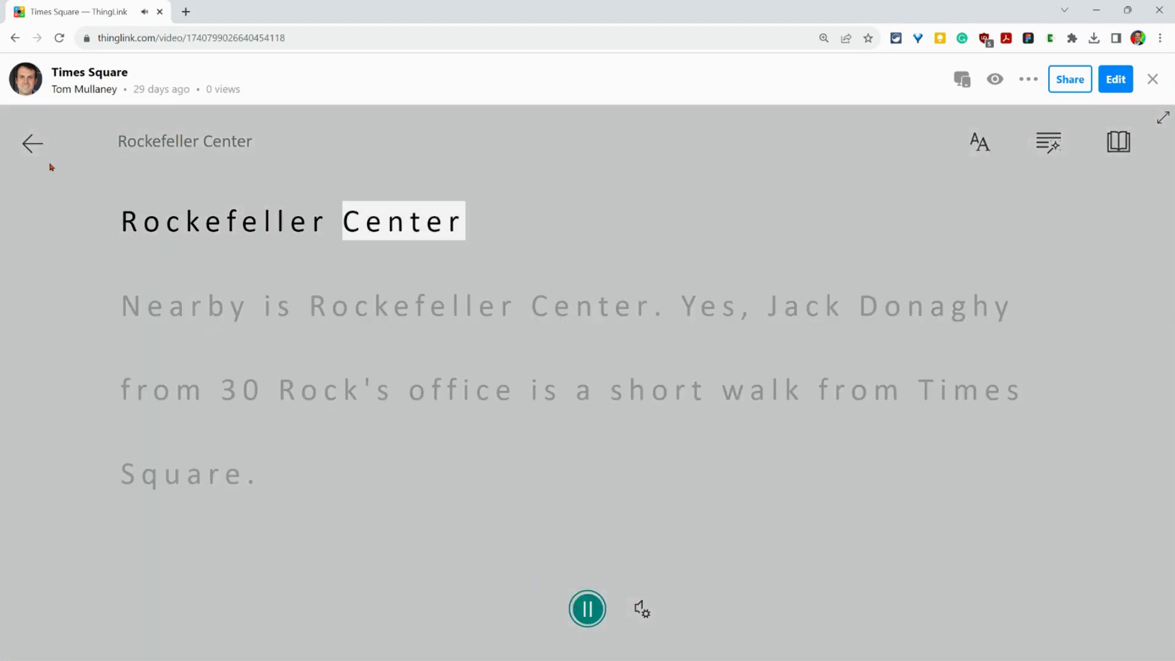
left_click(34, 142)
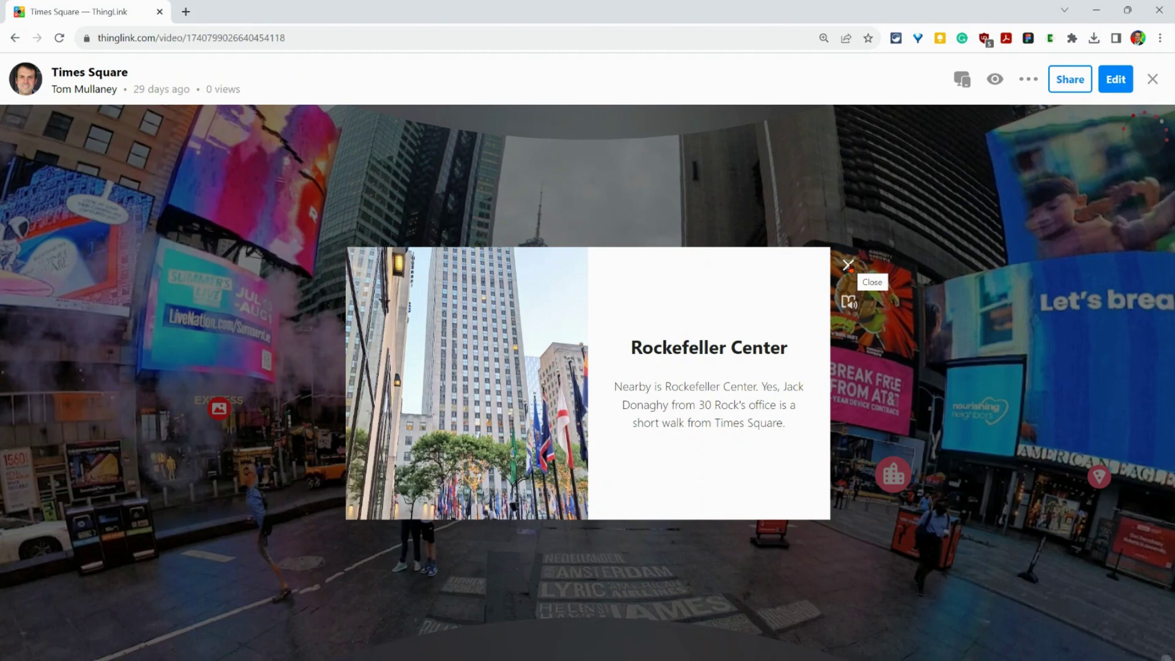
Step: Close the Rockefeller Center tag and copy the scene's accessibility player link from Share
left_click(848, 265)
left_click(1064, 88)
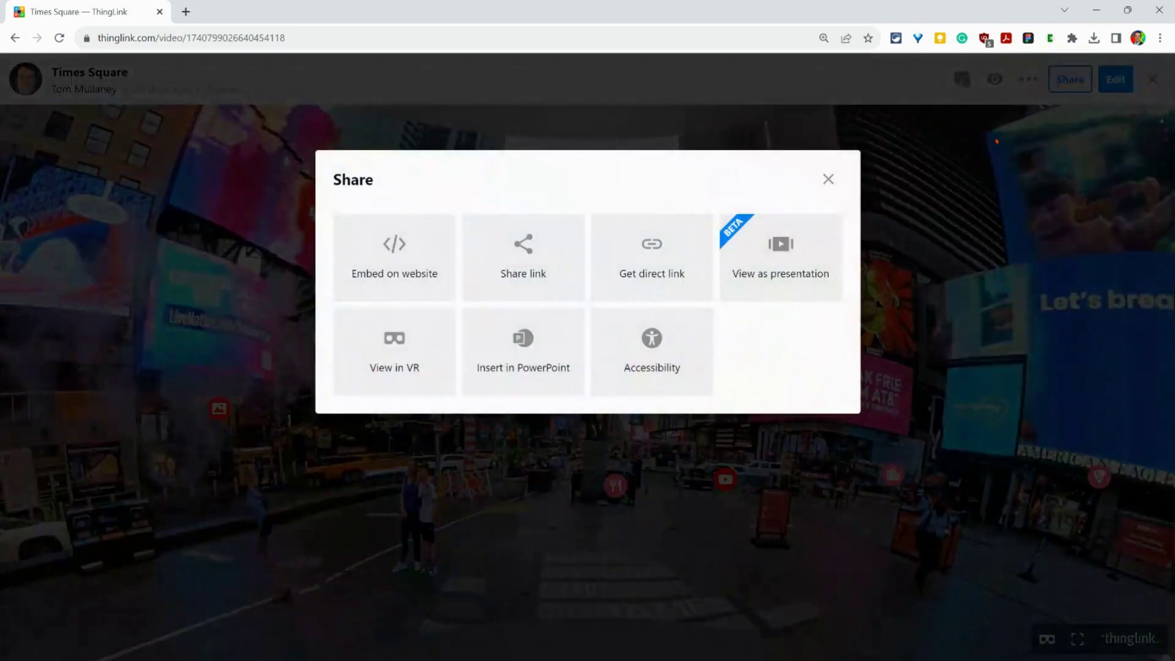
left_click(670, 344)
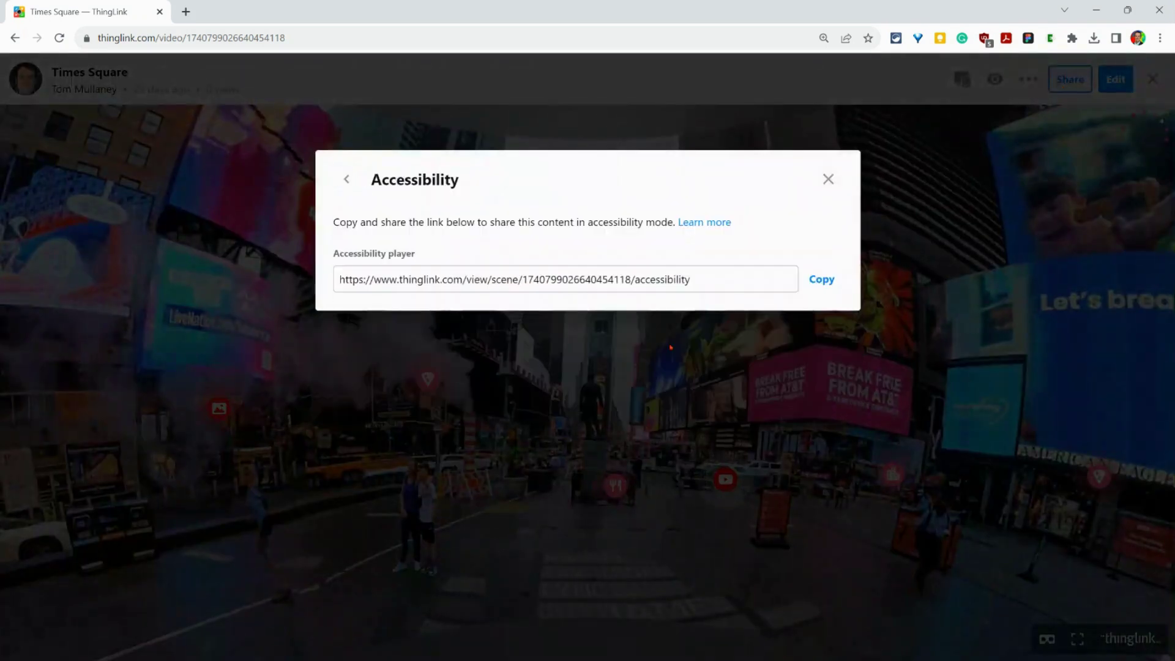
left_click(821, 279)
Step: Paste the copied link into a new browser tab and scroll through the accessibility player
left_click(186, 13)
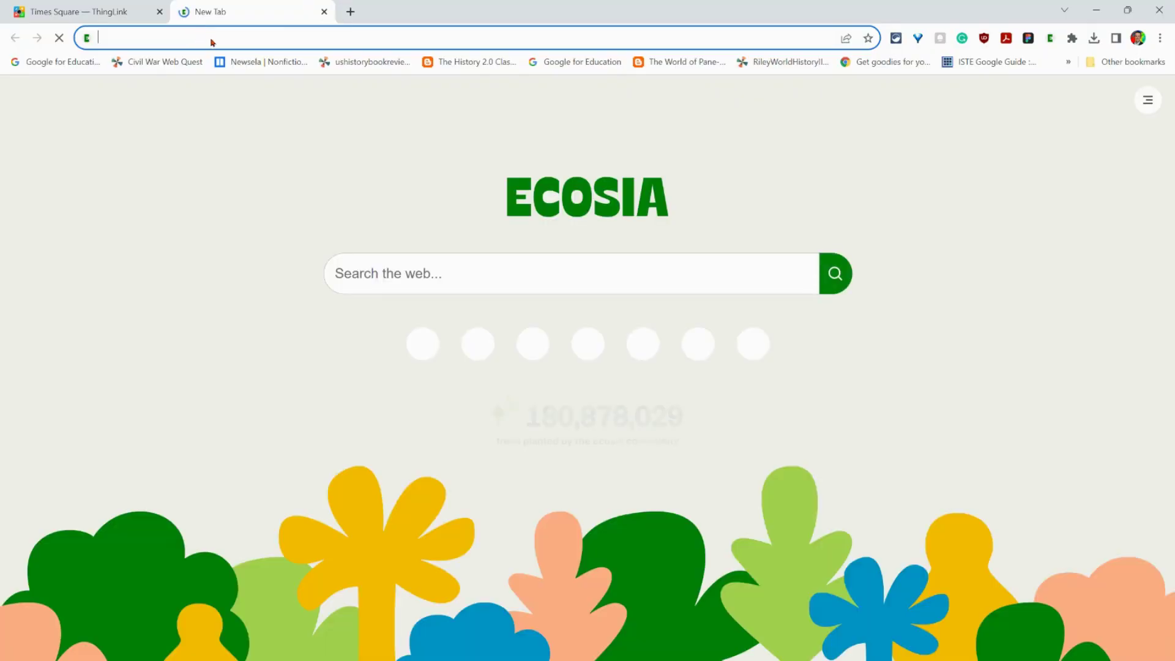
right_click(193, 38)
left_click(238, 125)
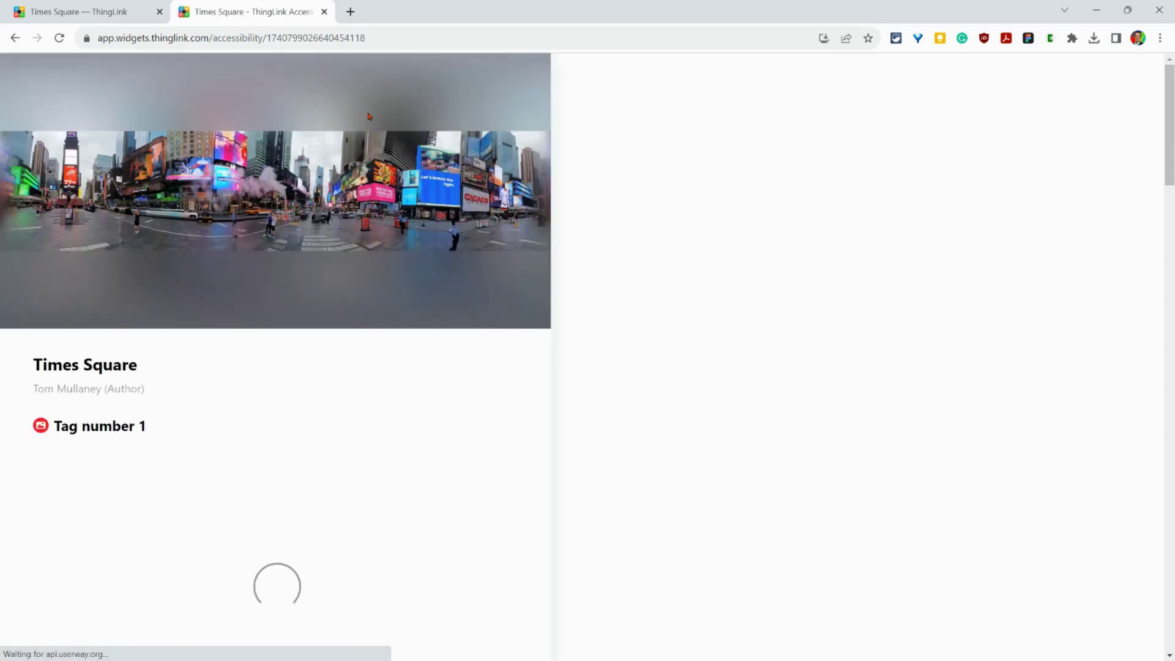
scroll(550, 310, "down", 8)
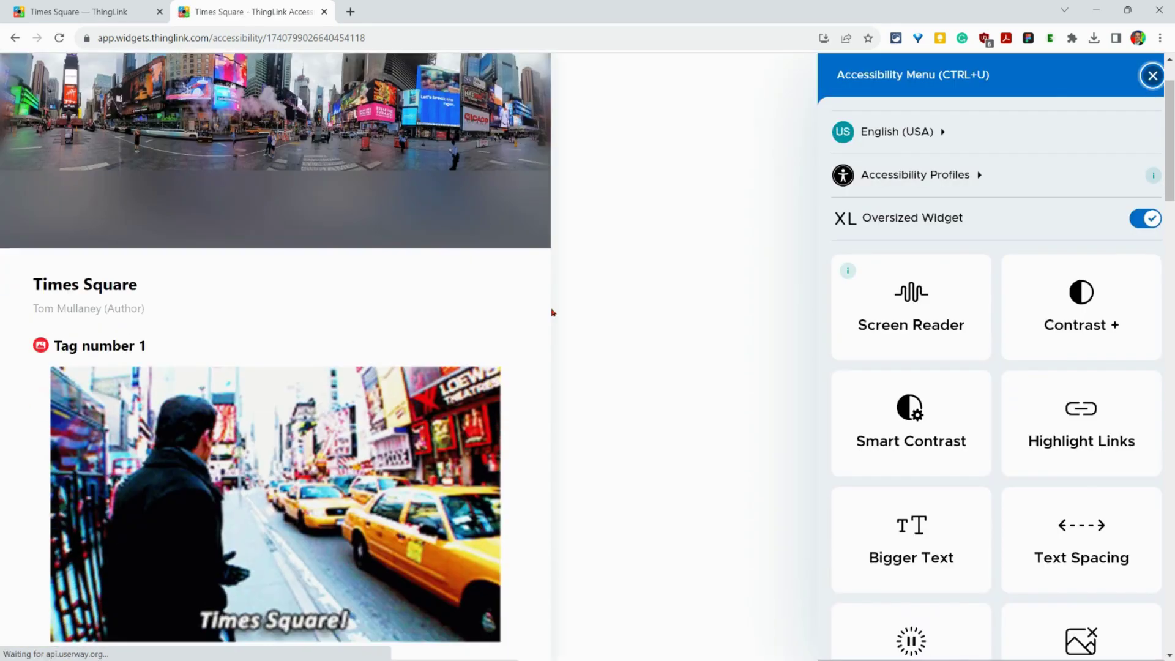
scroll(600, 336, "down", 7)
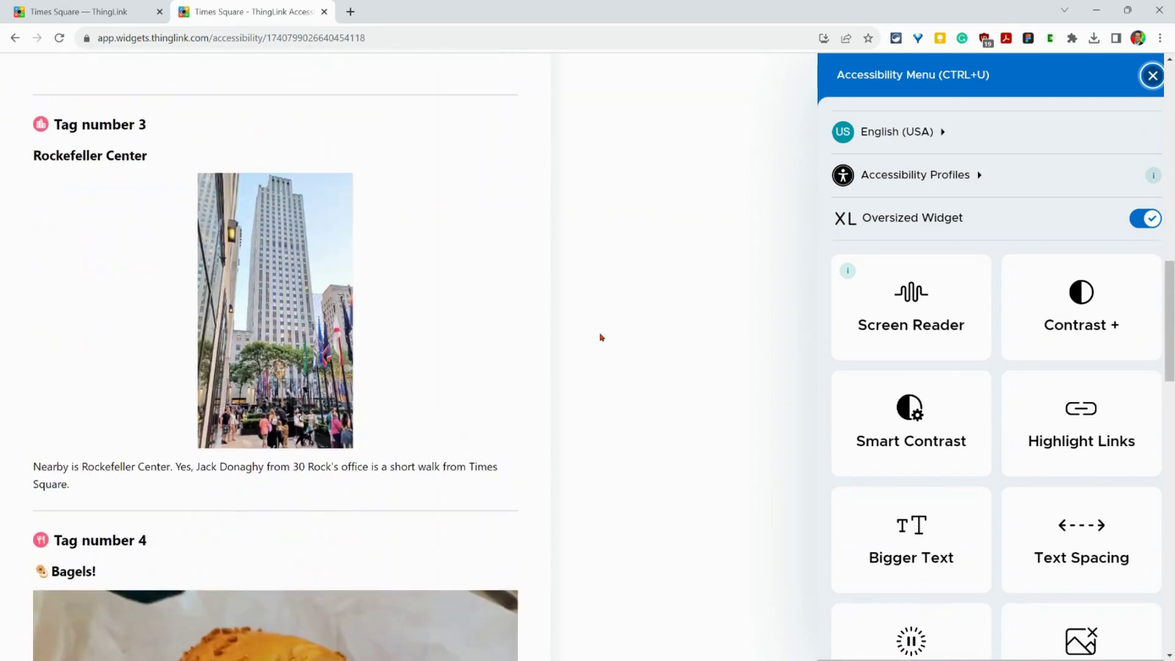
scroll(600, 336, "up", 13)
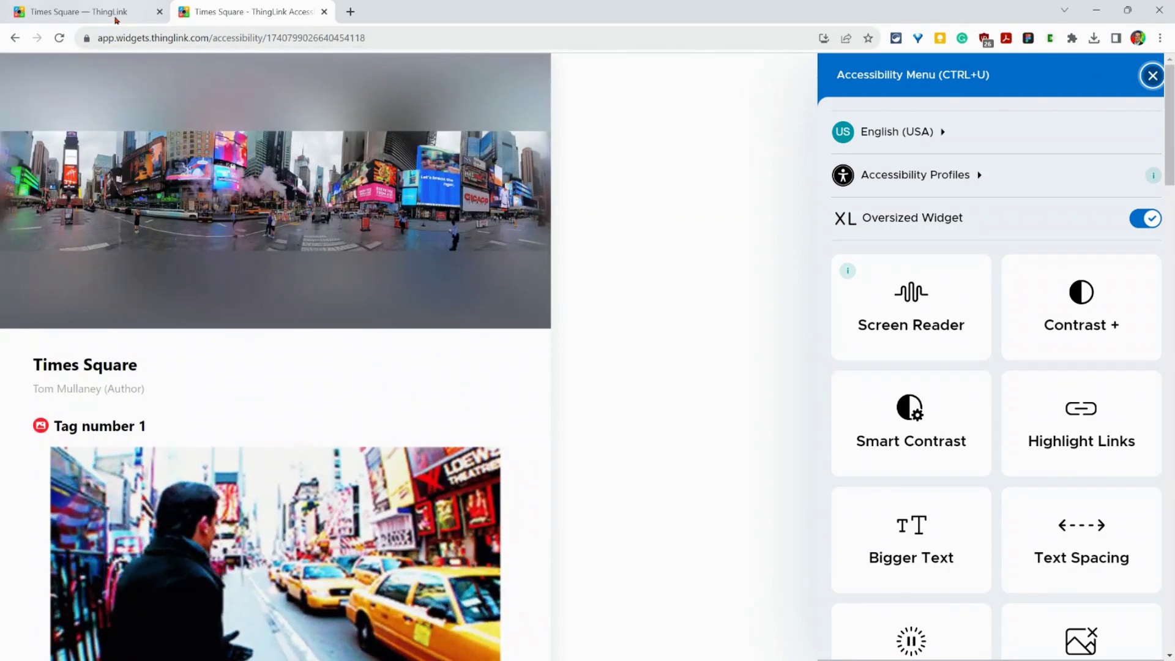
Step: Return to the first tab, dismiss the accessibility link dialog, and open the Rockefeller Center tag for editing
left_click(141, 13)
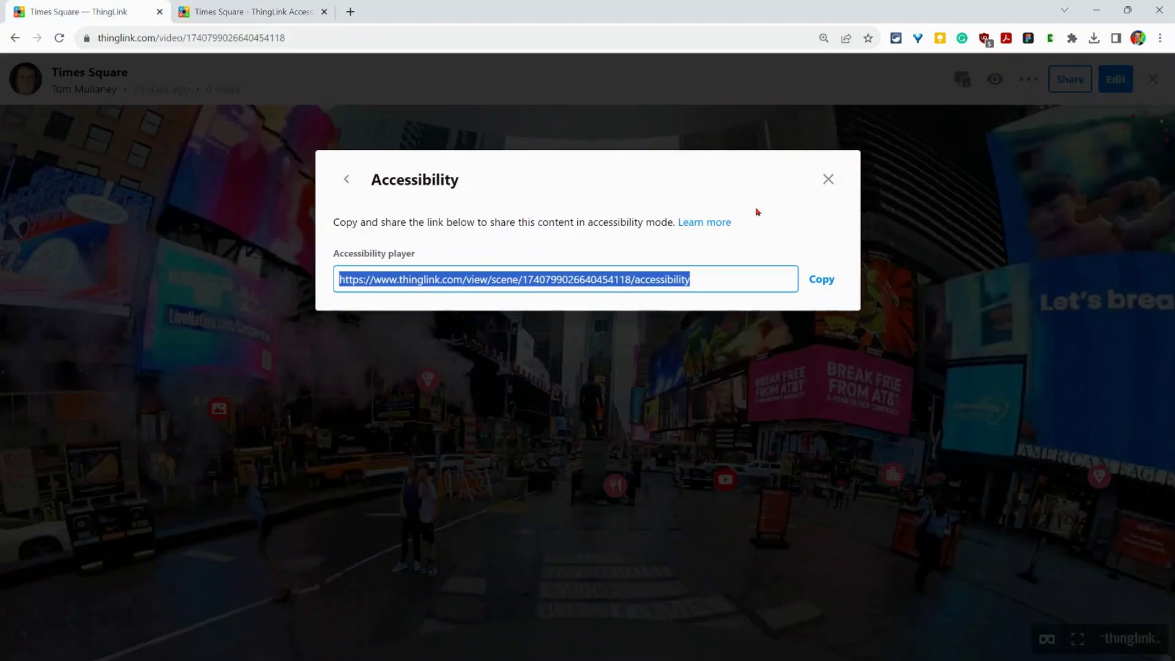
left_click(825, 187)
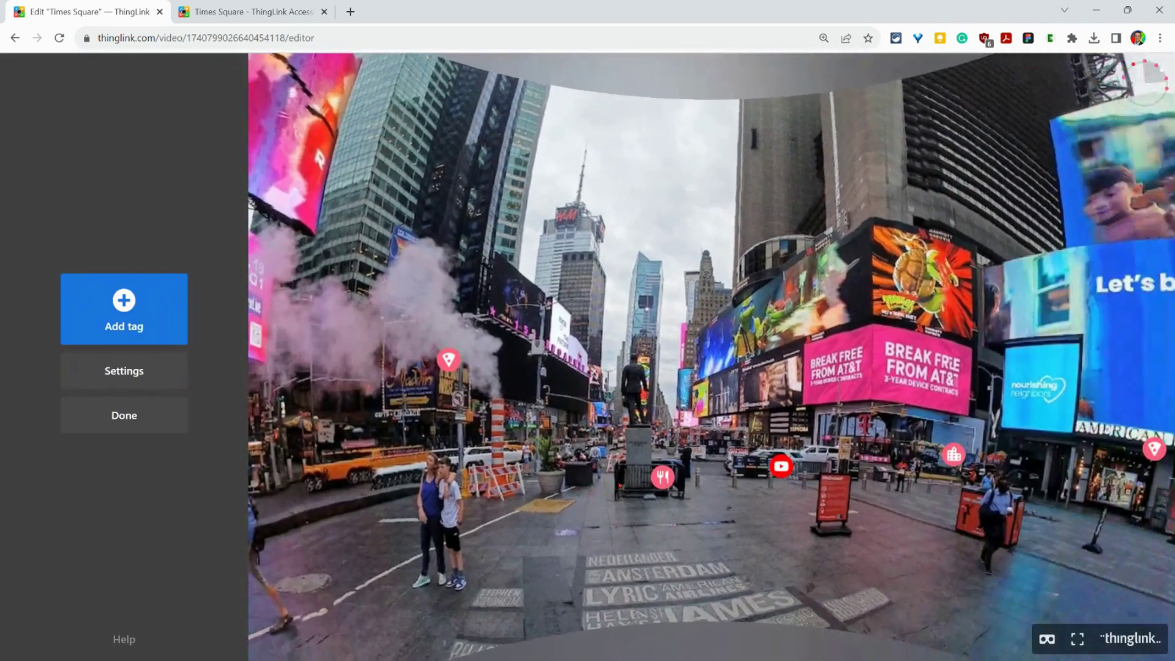
left_click(954, 454)
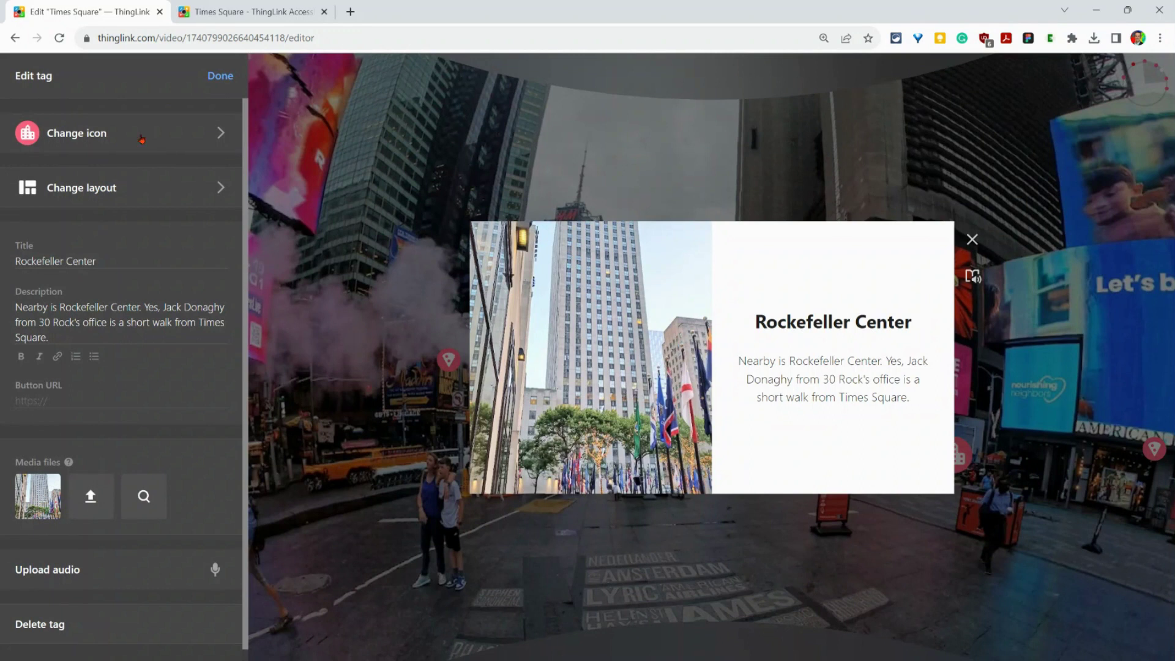
Step: Finish the Rockefeller Center tag and add a new Text and media tag to the scene
left_click(223, 81)
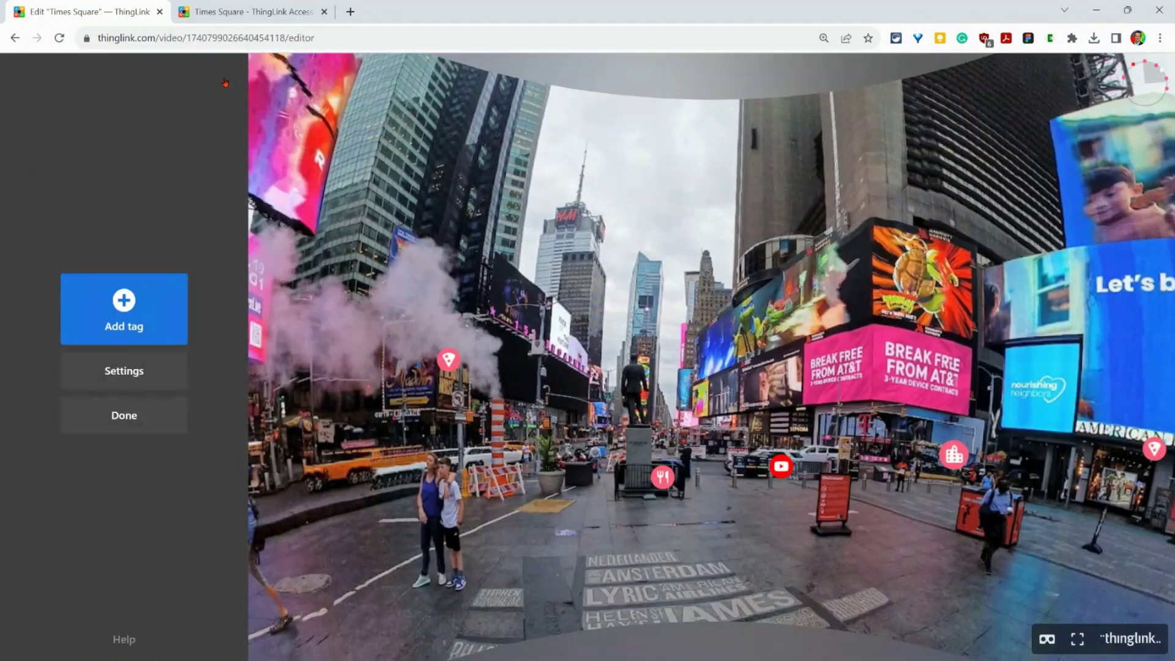
left_click(141, 310)
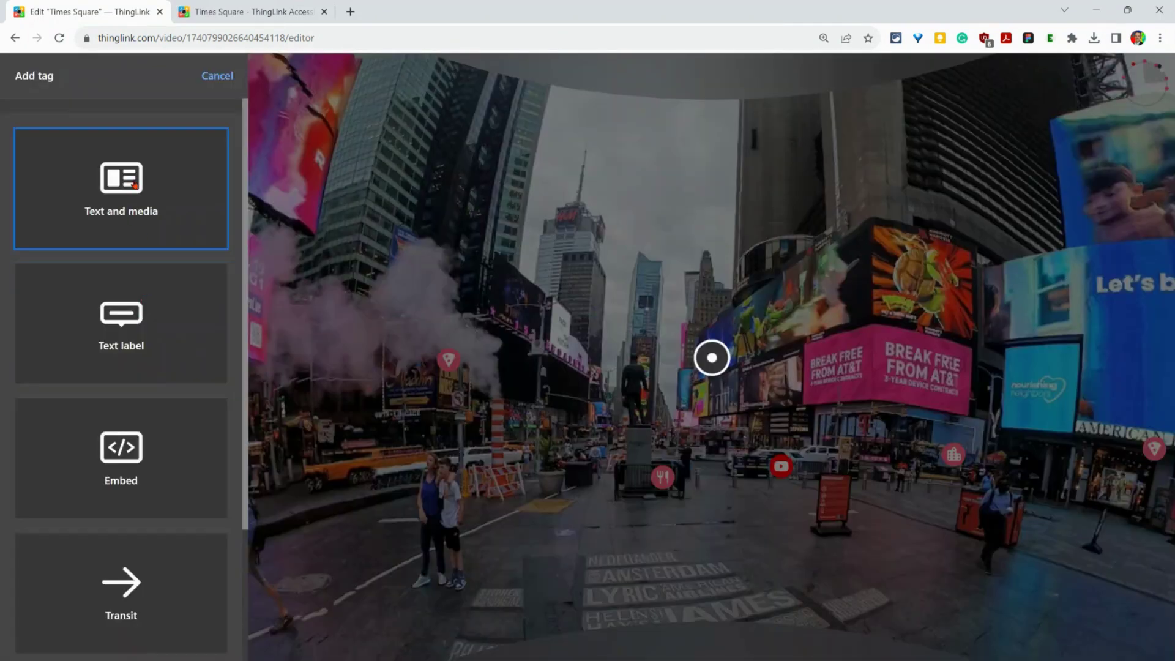
left_click(135, 185)
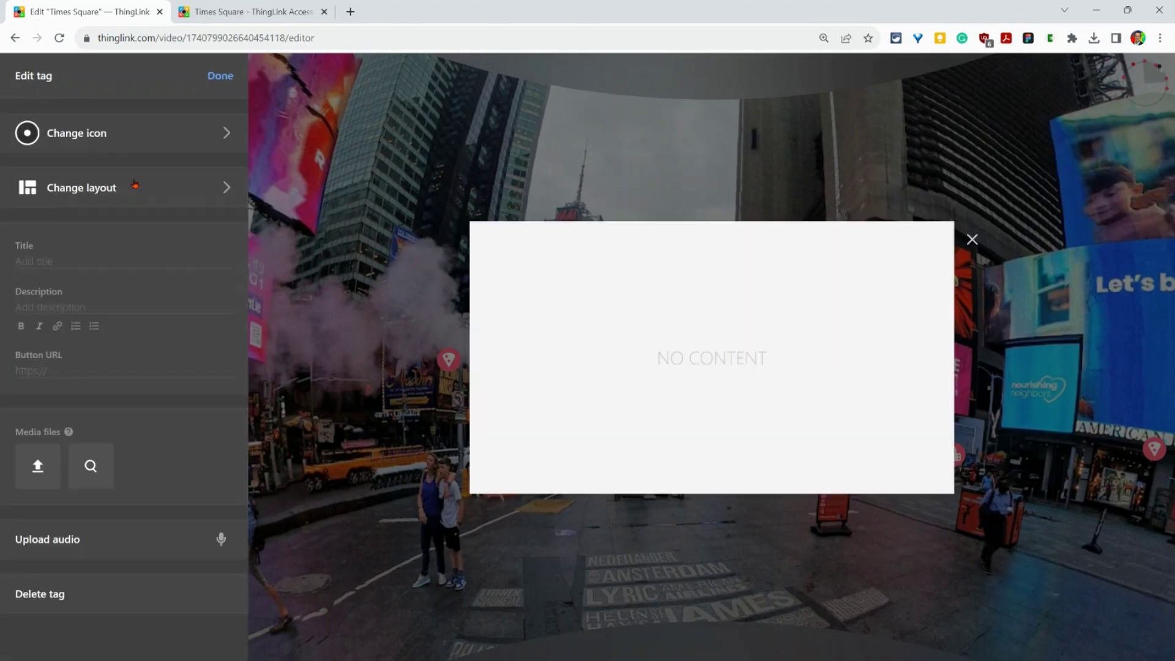
Step: Upload the Statue of Liberty image as the new tag's media file
left_click(38, 466)
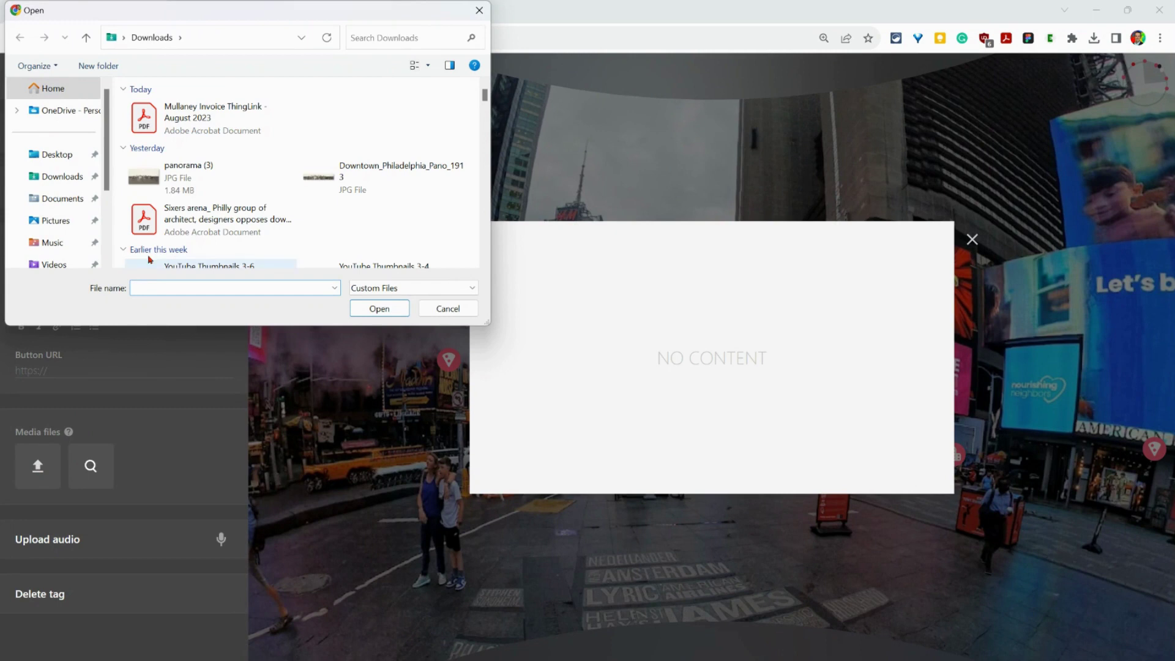
scroll(214, 181, "down", 5)
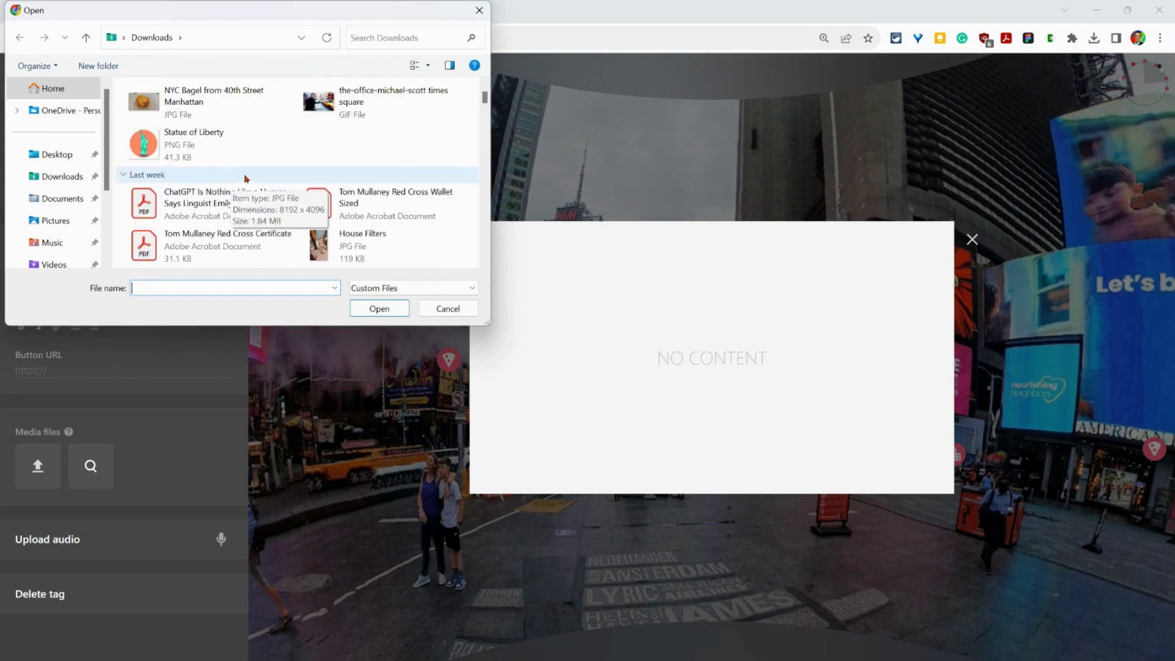
left_click(190, 153)
left_click(379, 309)
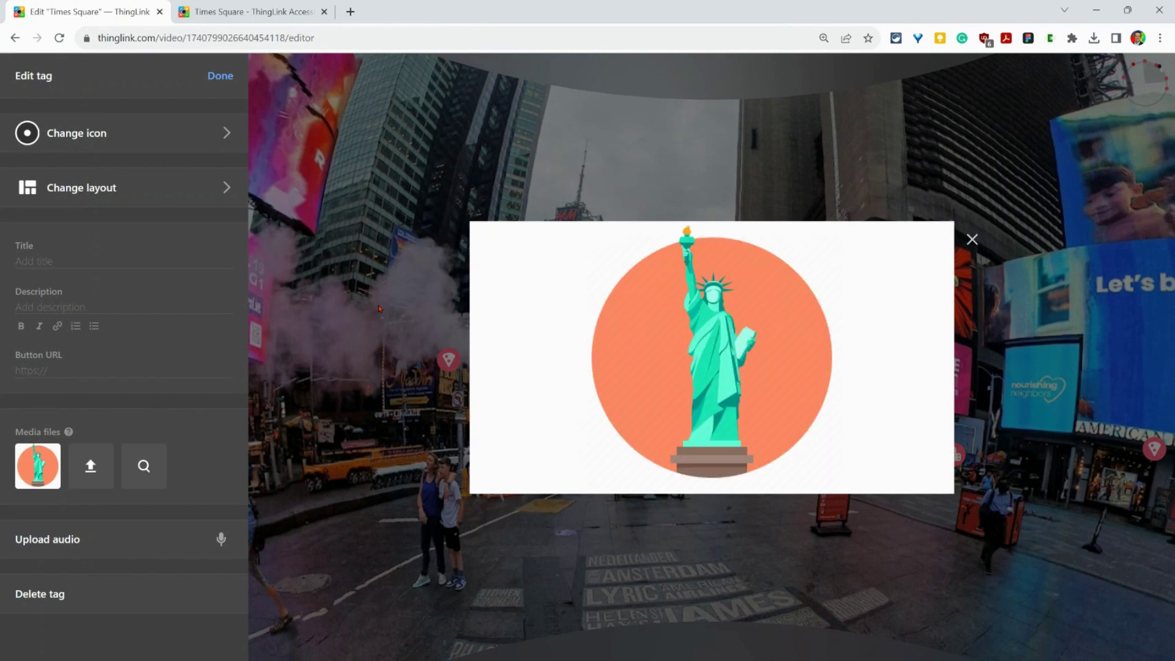
Step: Caption the tag's image 'Statue of Liberty', add descriptive alt text, and save
mouse_move(24, 456)
left_click(25, 456)
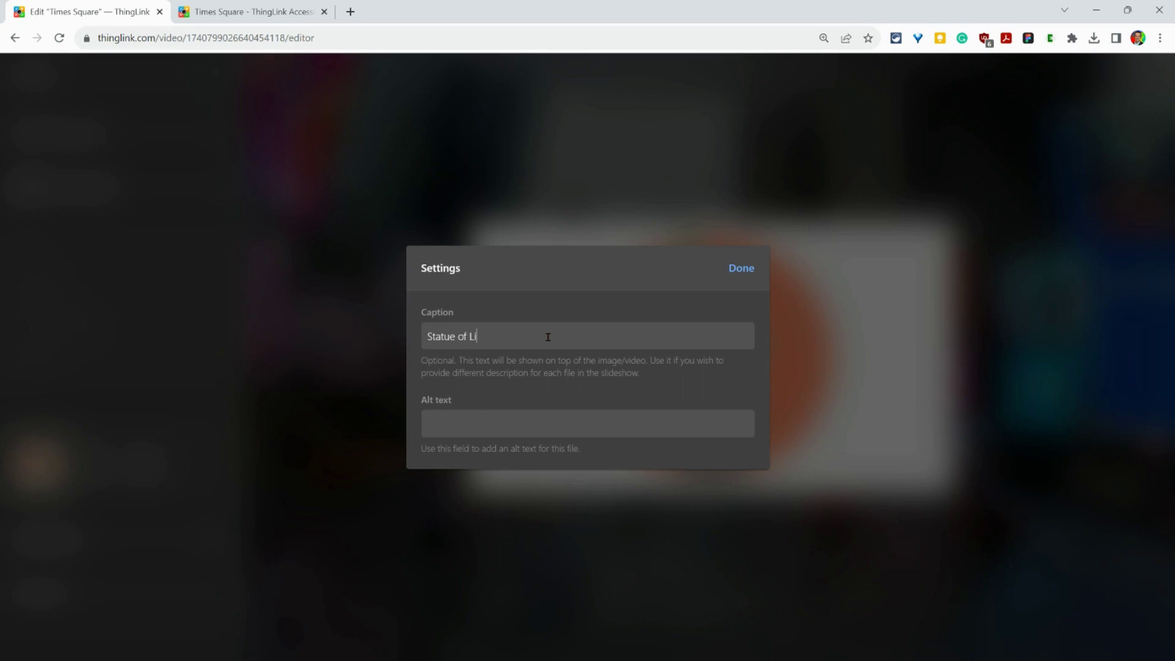
type("Statue of Liberty")
type("be")
left_click(743, 271)
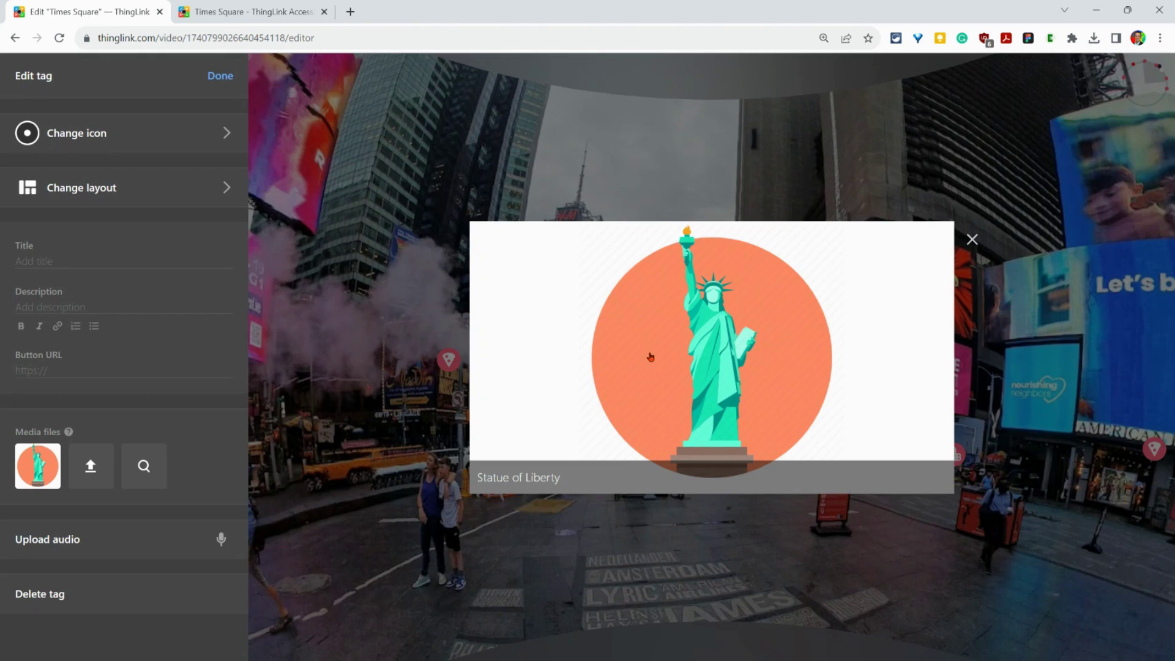
mouse_move(43, 454)
Step: Close the Statue of Liberty tag editor and enable the accessibility icon among the scene settings' default buttons
left_click(221, 78)
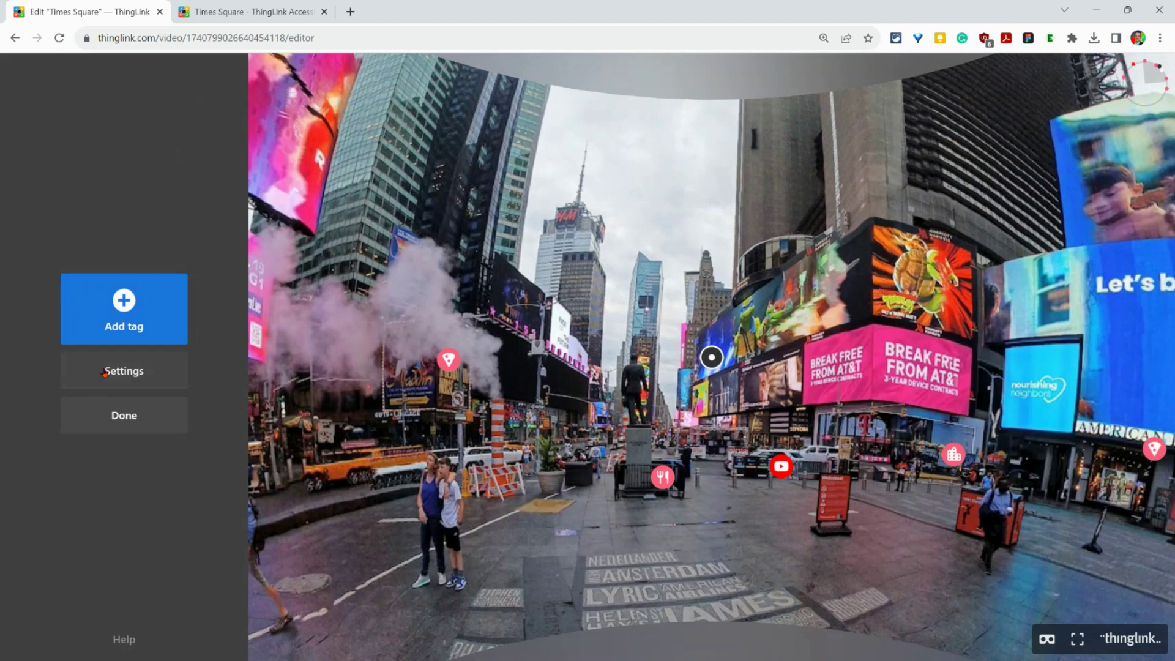
left_click(138, 374)
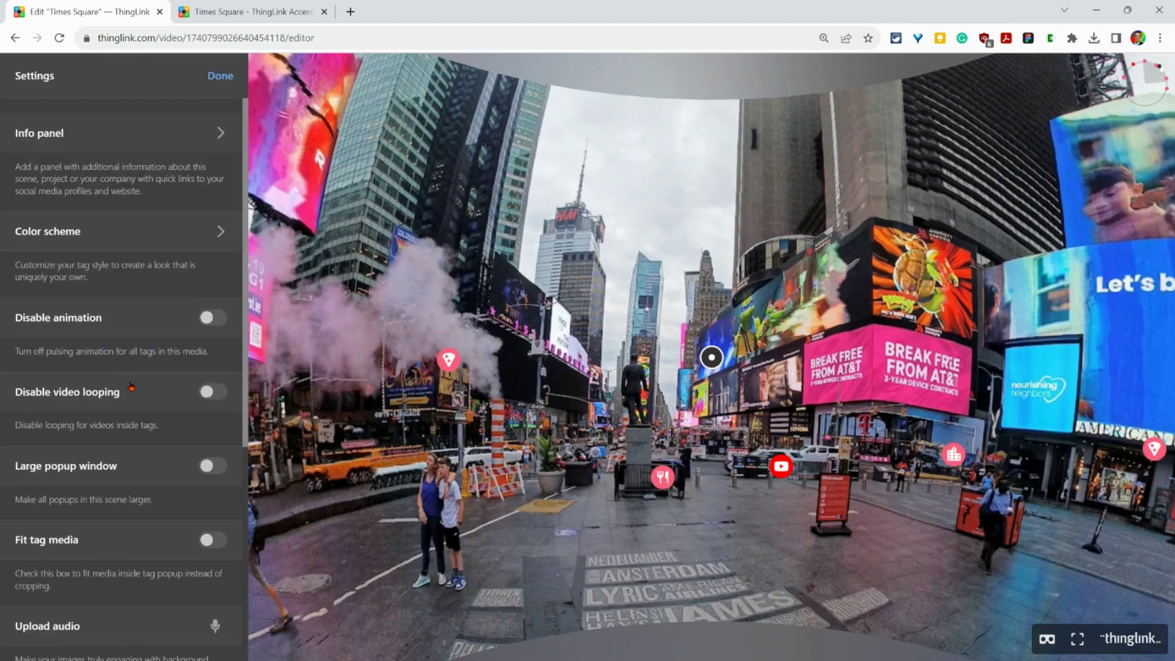
scroll(131, 386, "down", 6)
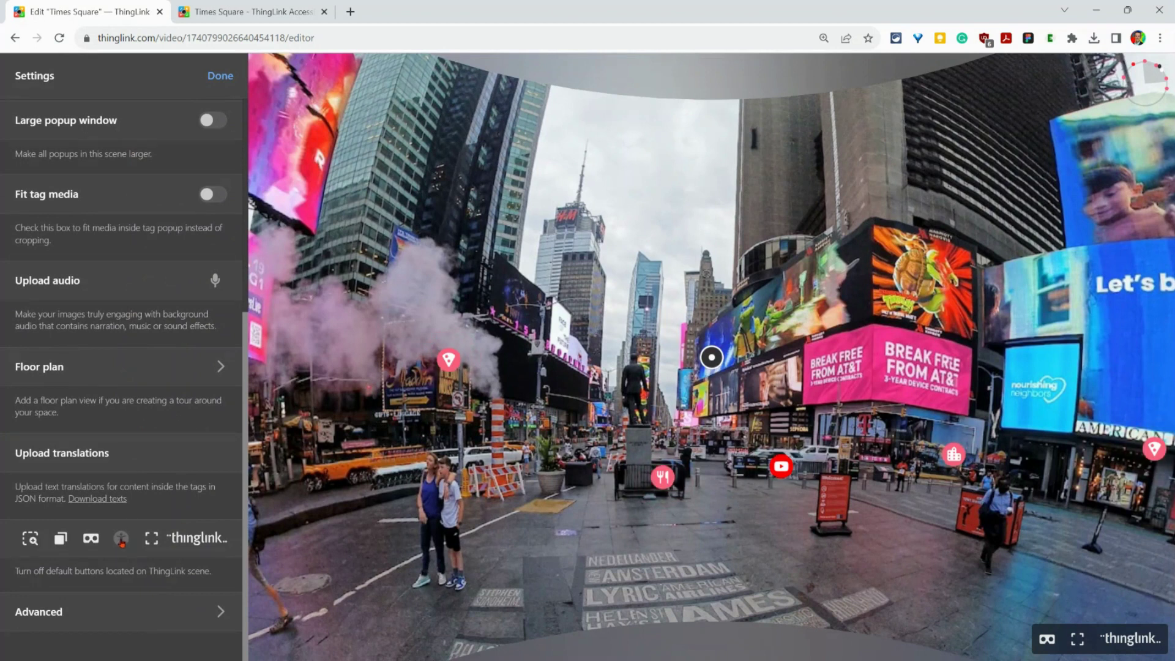
left_click(120, 538)
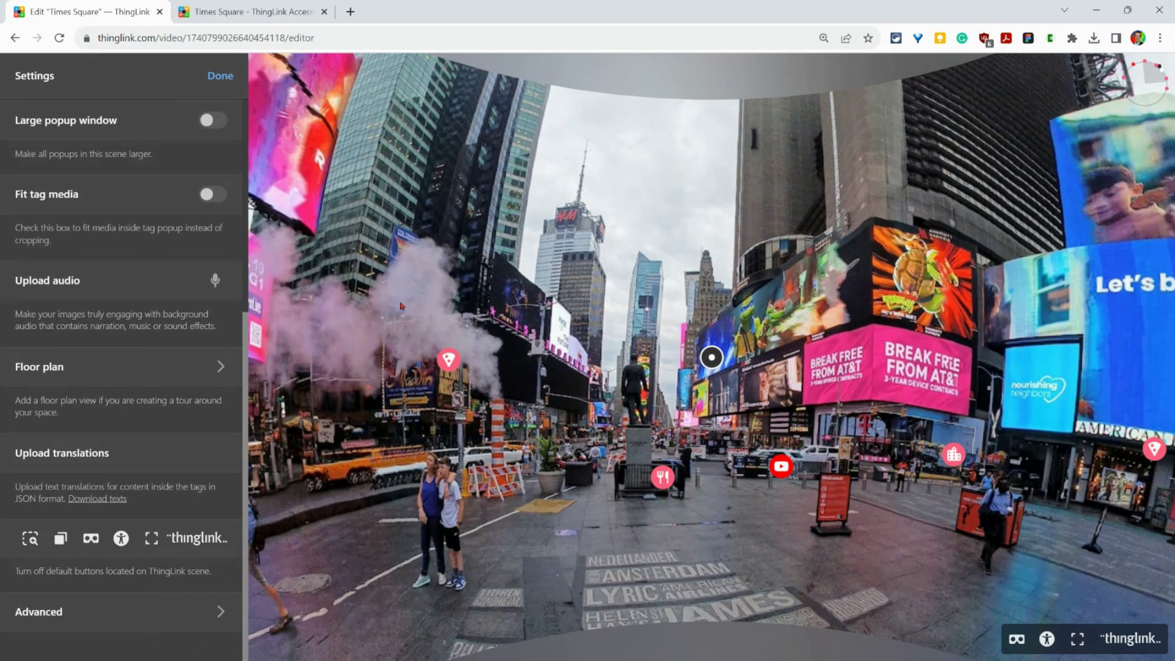
Step: Close the scene settings and scroll through the Times Square tag list in the accessibility view
left_click(222, 77)
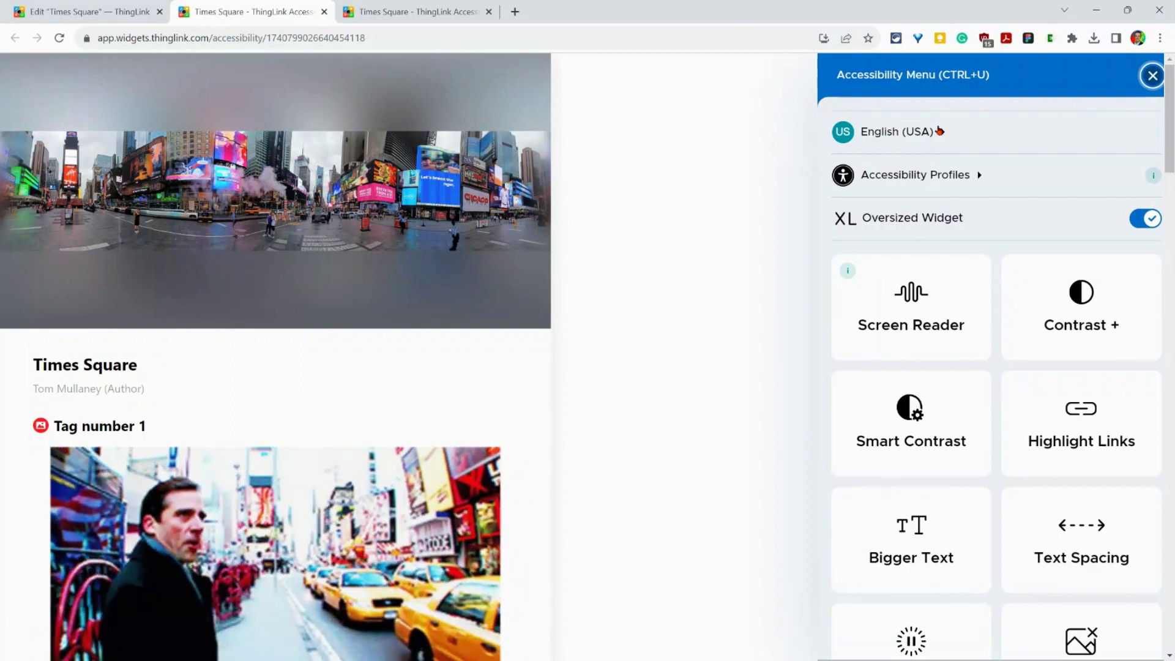
scroll(666, 320, "down", 20)
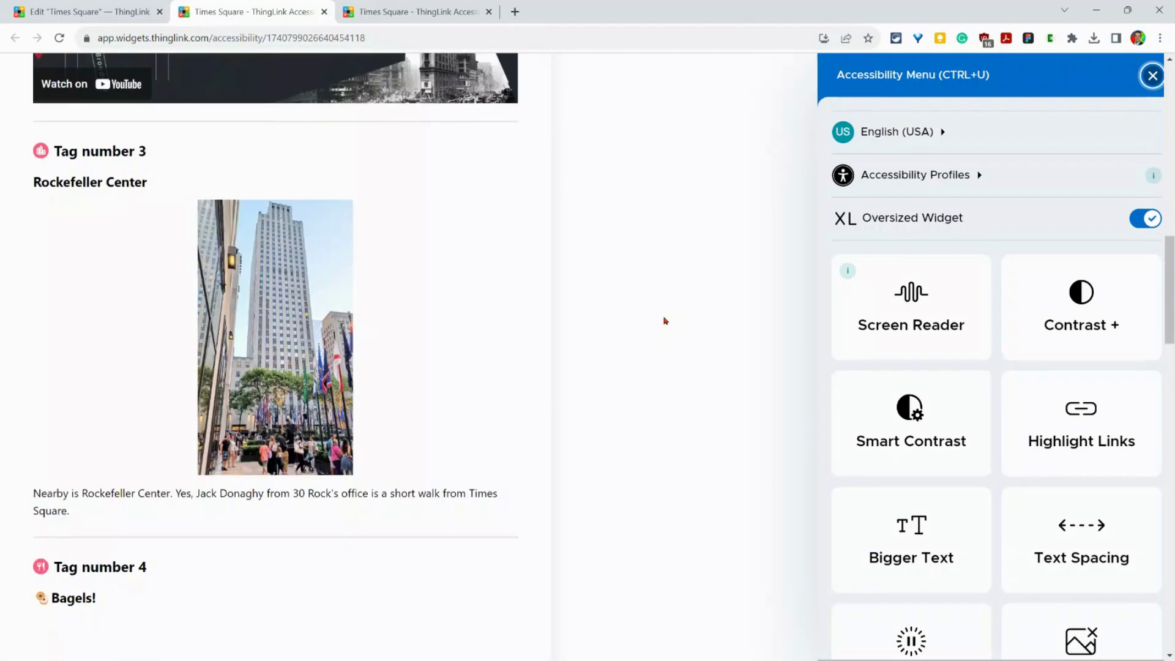
scroll(666, 321, "up", 20)
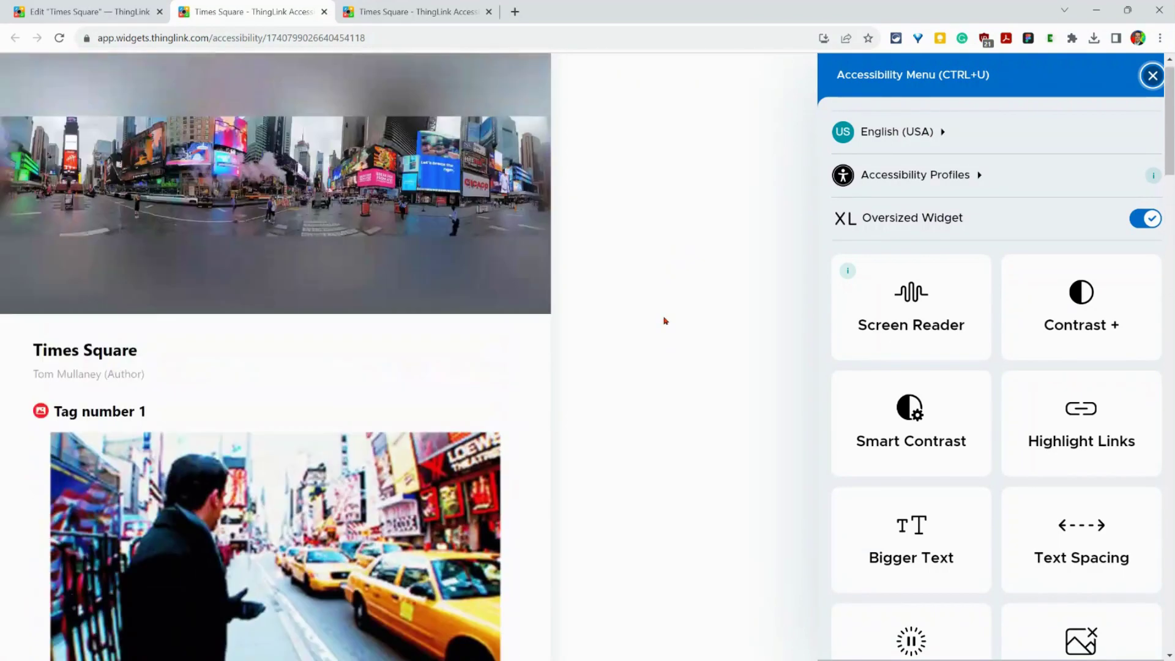
scroll(666, 322, "down", 5)
scroll(666, 321, "up", 5)
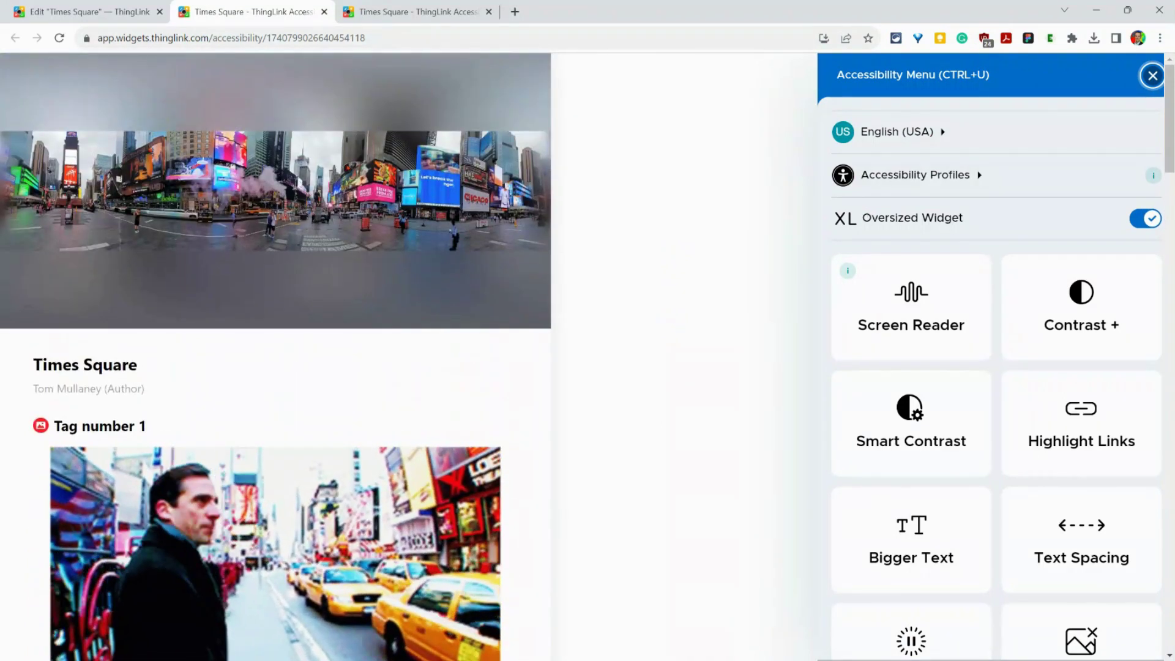
Step: Switch the accessibility menu language from English (USA) to Español
left_click(945, 136)
scroll(989, 314, "down", 4)
scroll(990, 317, "down", 4)
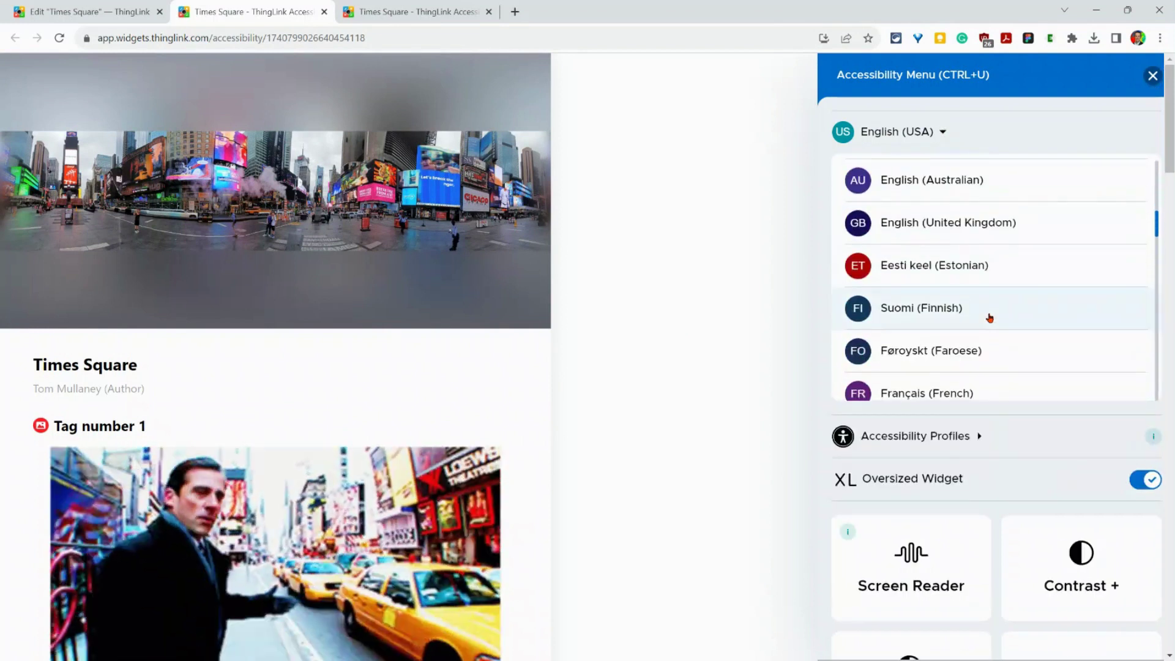
scroll(989, 317, "up", 2)
scroll(990, 317, "down", 10)
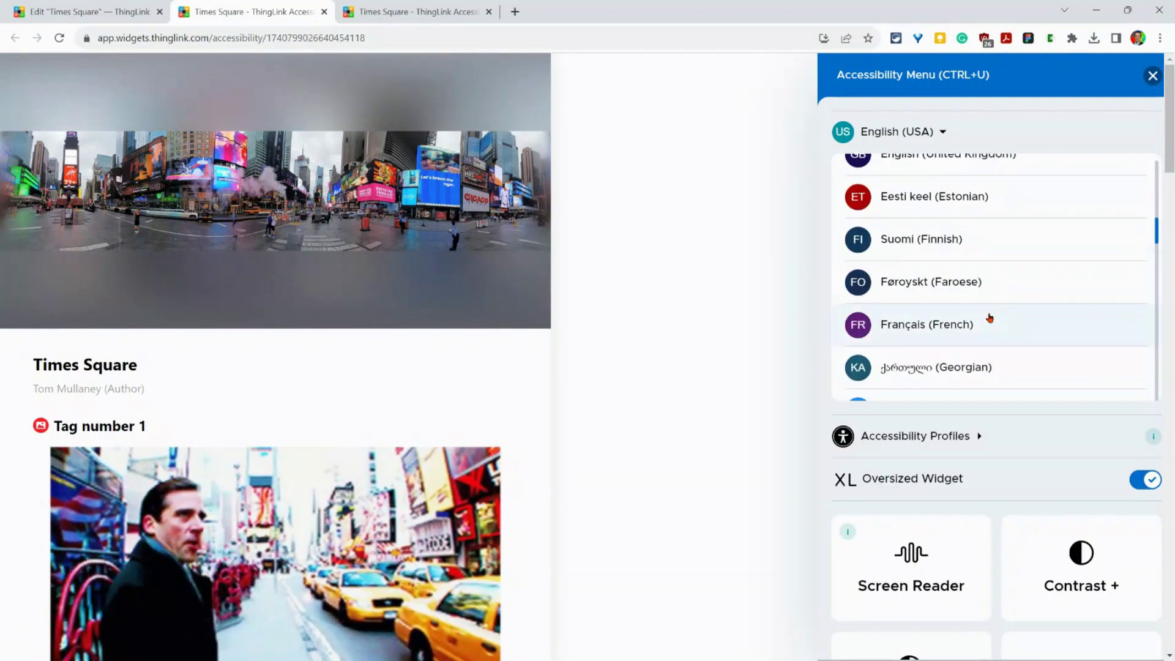
scroll(990, 319, "down", 5)
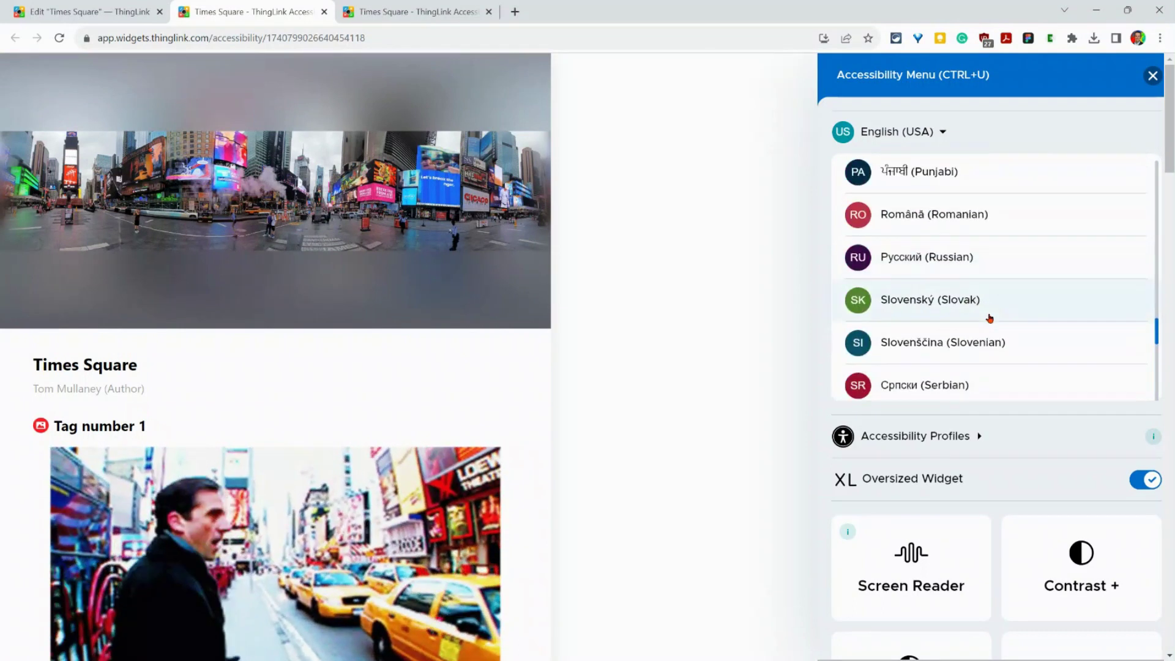
left_click(953, 305)
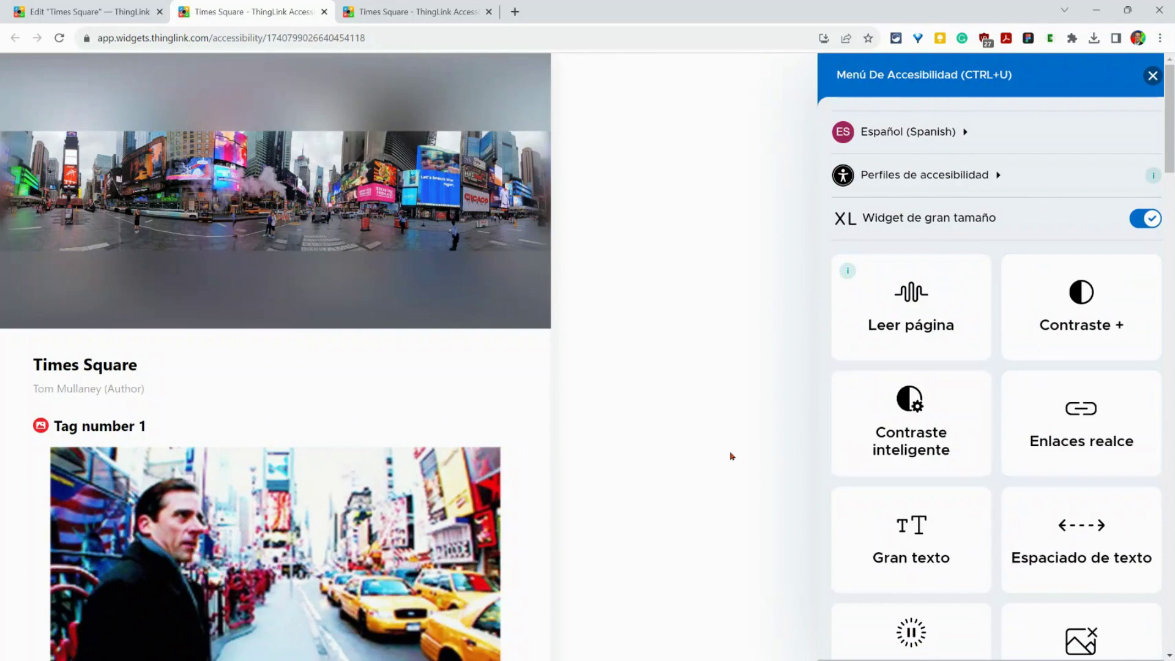
Step: Browse the Spanish menu, switch back to English (USA), and expand Accessibility Profiles
scroll(399, 431, "down", 15)
scroll(921, 420, "down", 6)
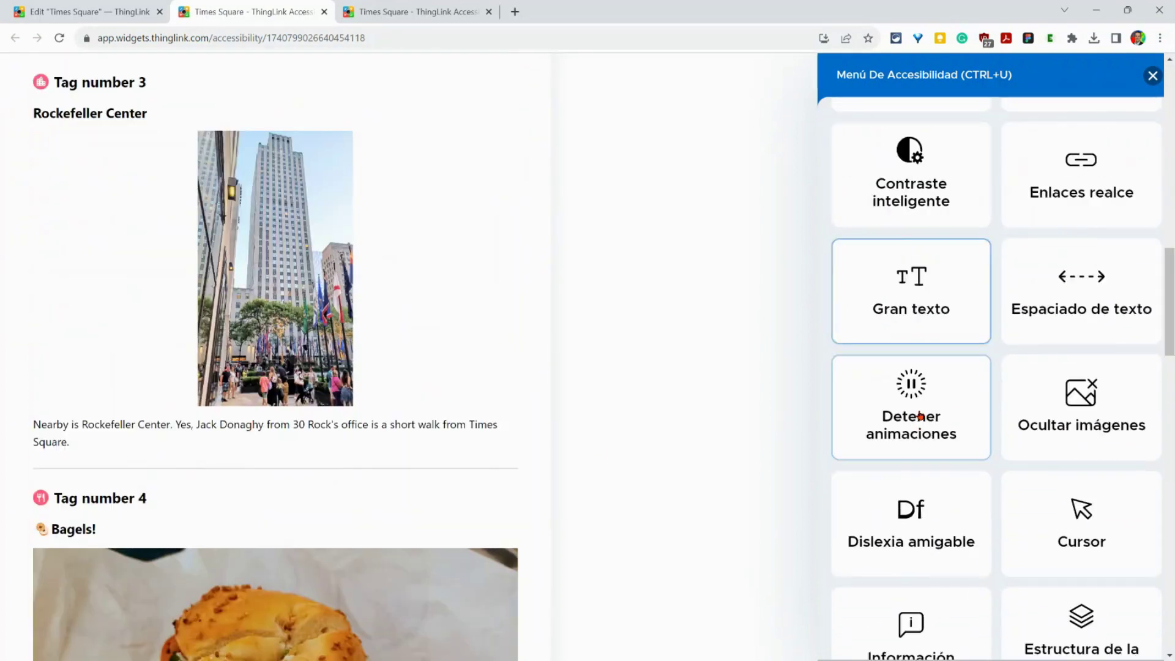
scroll(921, 420, "up", 6)
scroll(314, 431, "down", 8)
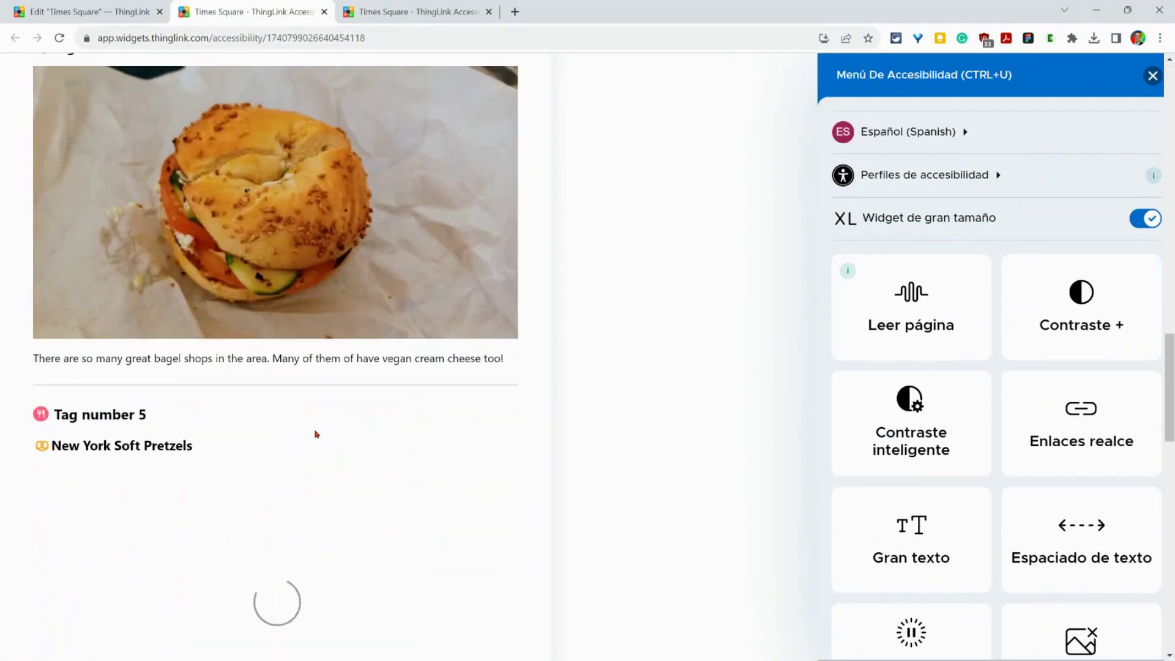
scroll(353, 479, "up", 5)
scroll(353, 479, "up", 15)
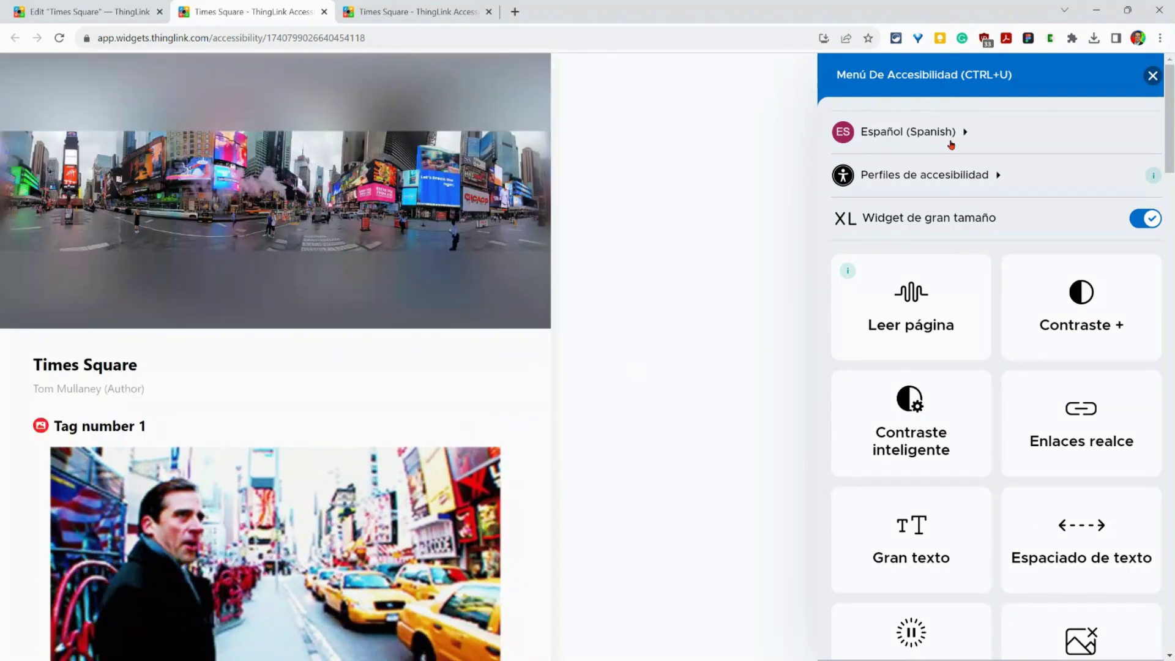
left_click(951, 143)
left_click(947, 237)
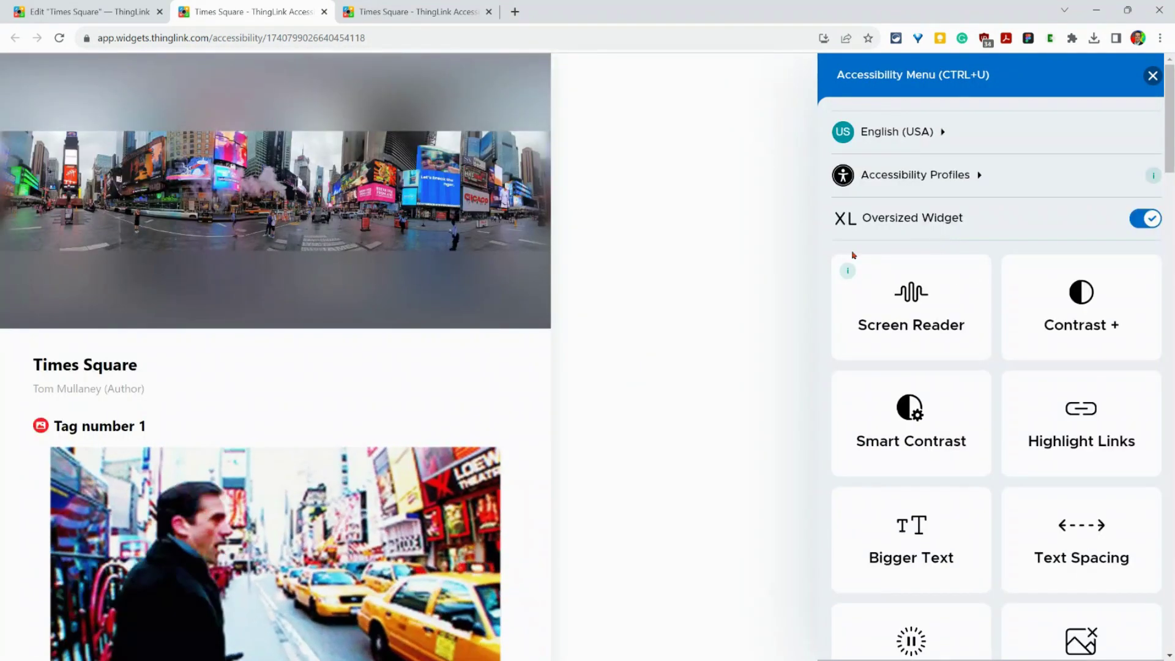
left_click(978, 176)
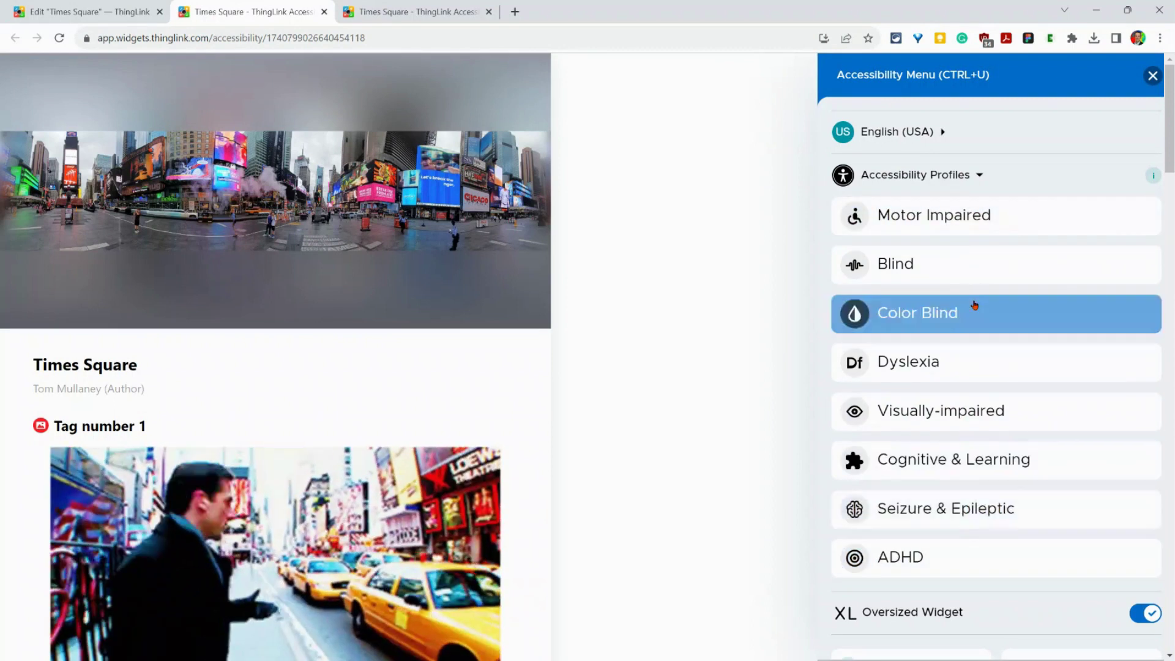
Step: Collapse the profiles list and try invert, dark, light and smart contrast, ending with contrast off
left_click(977, 185)
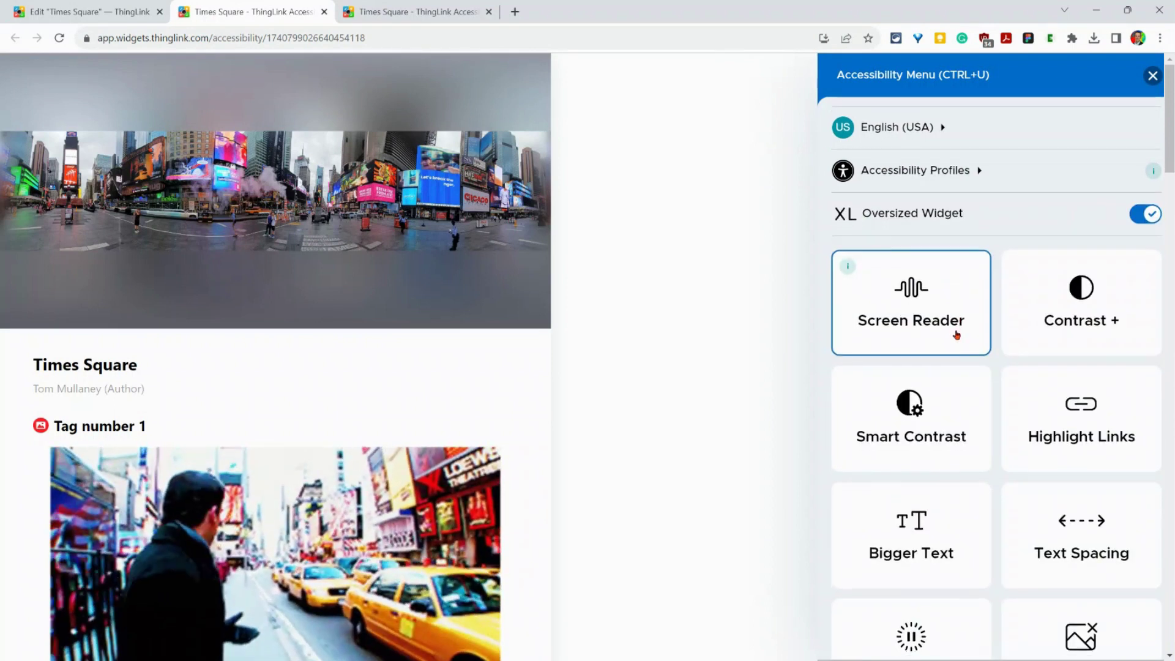
scroll(957, 334, "down", 2)
scroll(957, 337, "up", 2)
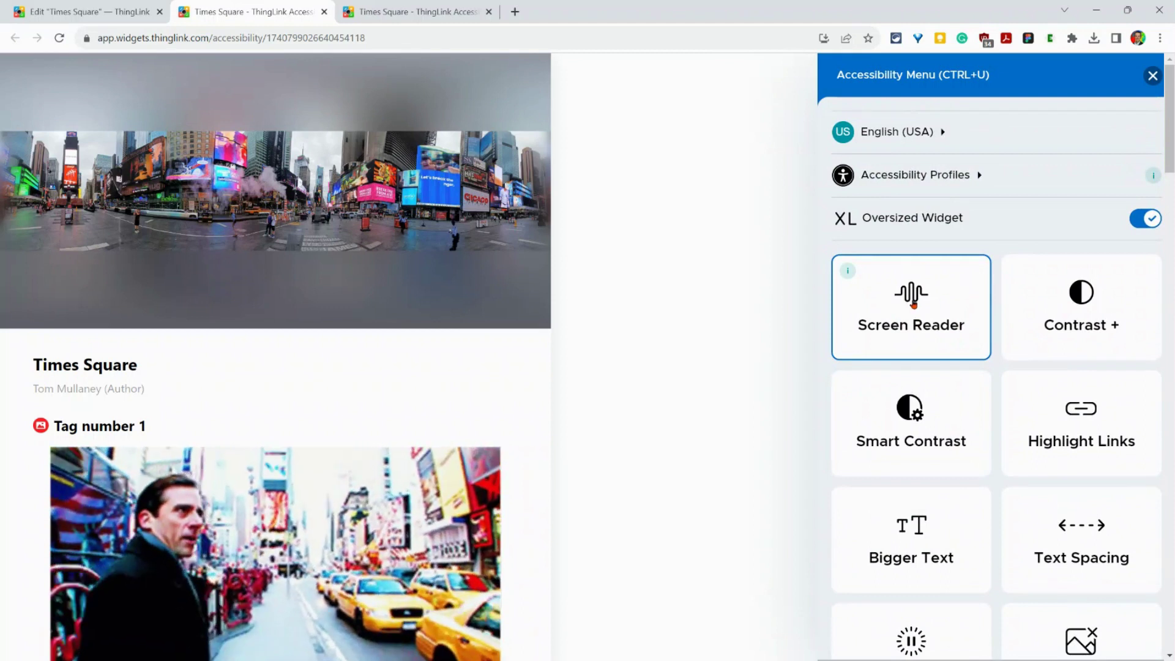
left_click(1055, 304)
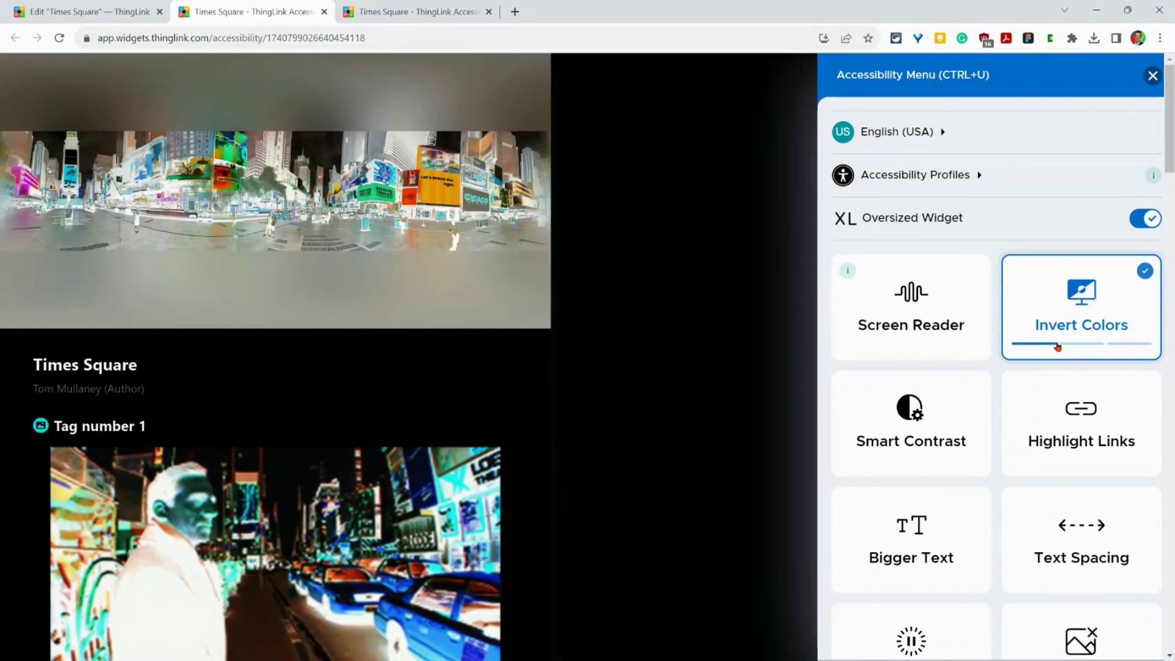
left_click(1102, 346)
left_click(1127, 347)
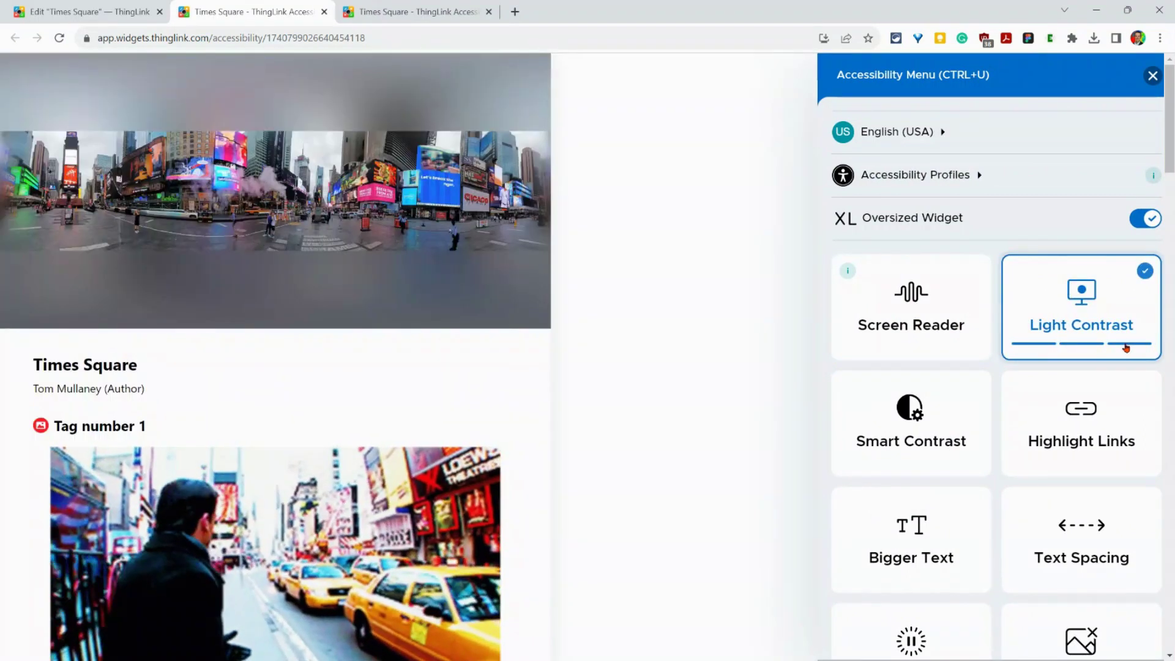
left_click(1081, 298)
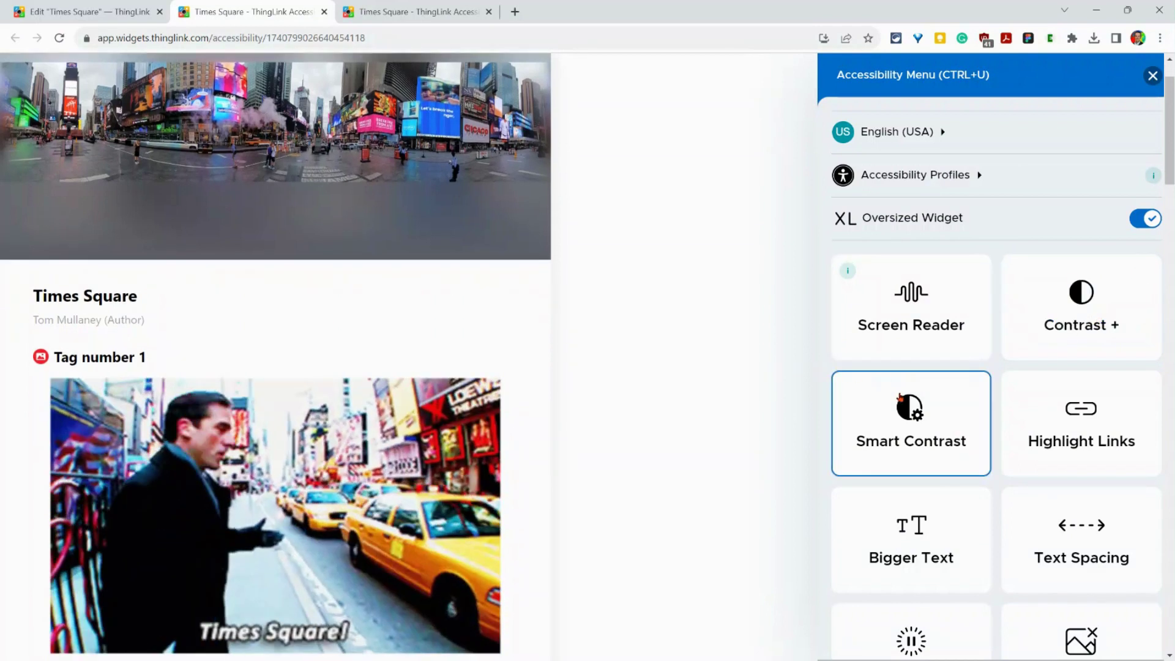
left_click(900, 398)
left_click(863, 399)
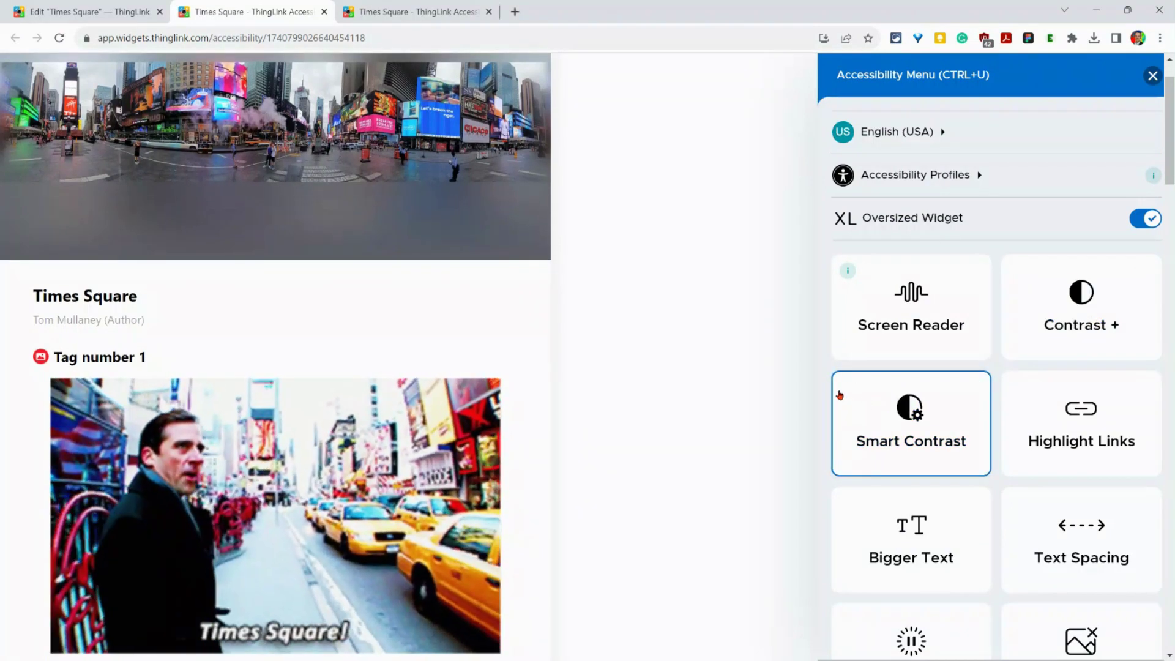
Step: Step Bigger Text up through its levels and back to off
scroll(942, 416, "down", 2)
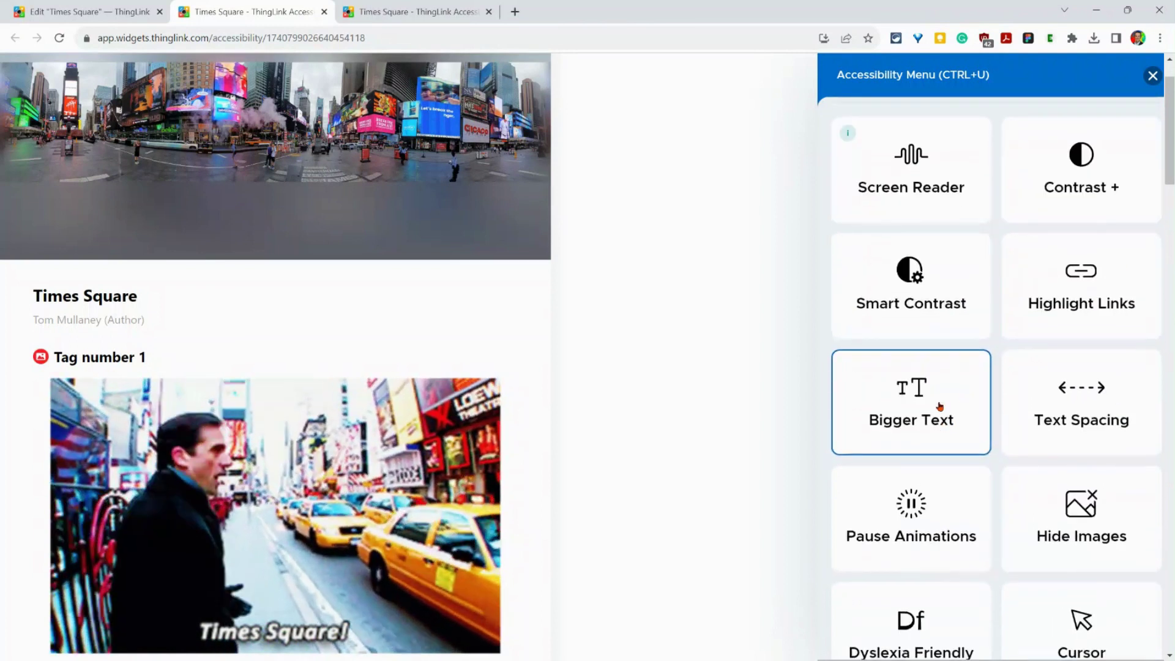
left_click(939, 406)
left_click(931, 409)
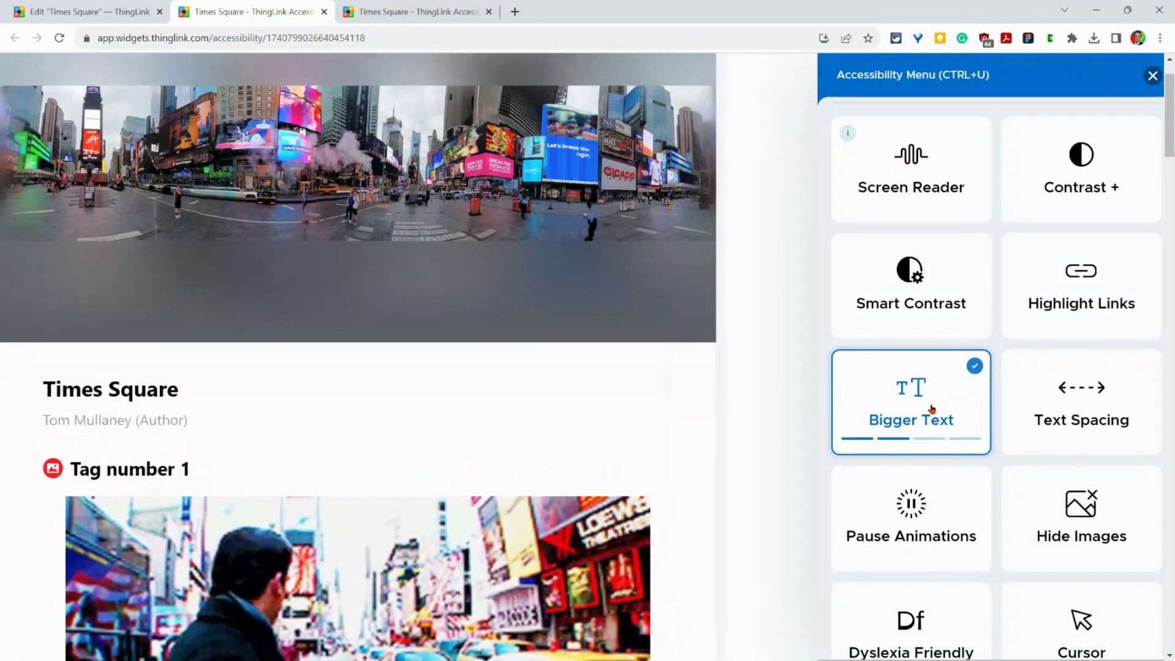
left_click(931, 409)
left_click(930, 409)
left_click(930, 409)
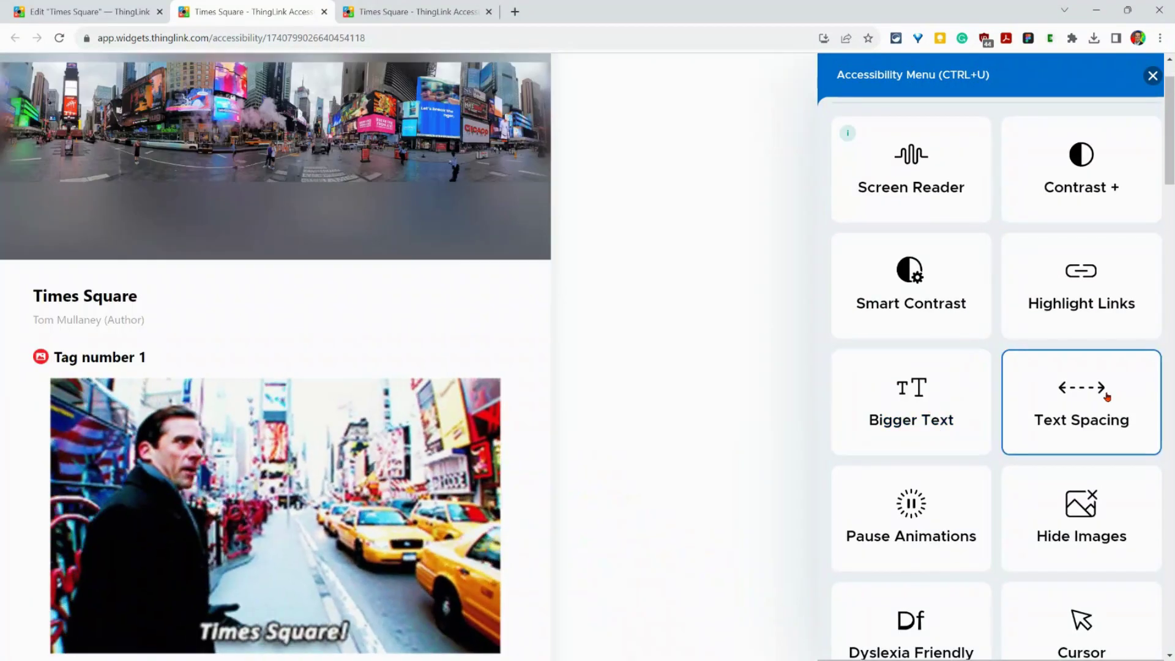
Step: Cycle Text Spacing through light, moderate and heavy, then turn it off
left_click(1107, 396)
left_click(1107, 396)
left_click(1108, 396)
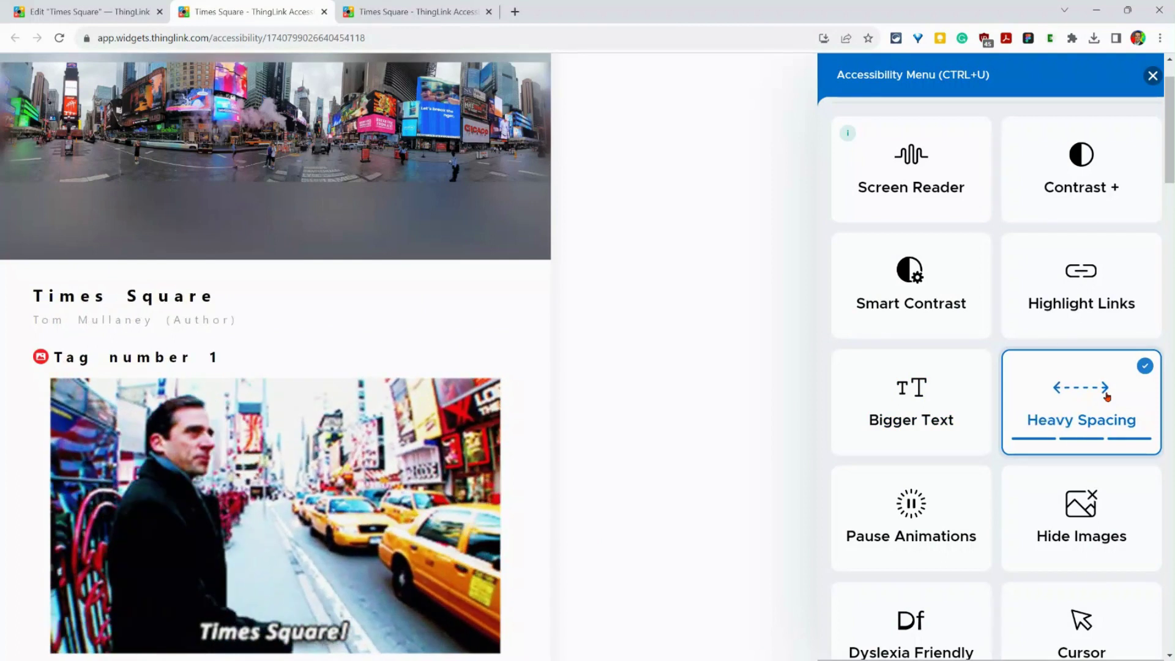
left_click(1106, 397)
Step: Try the big cursor and reading guide options, then turn the cursor setting off
scroll(1076, 427, "down", 2)
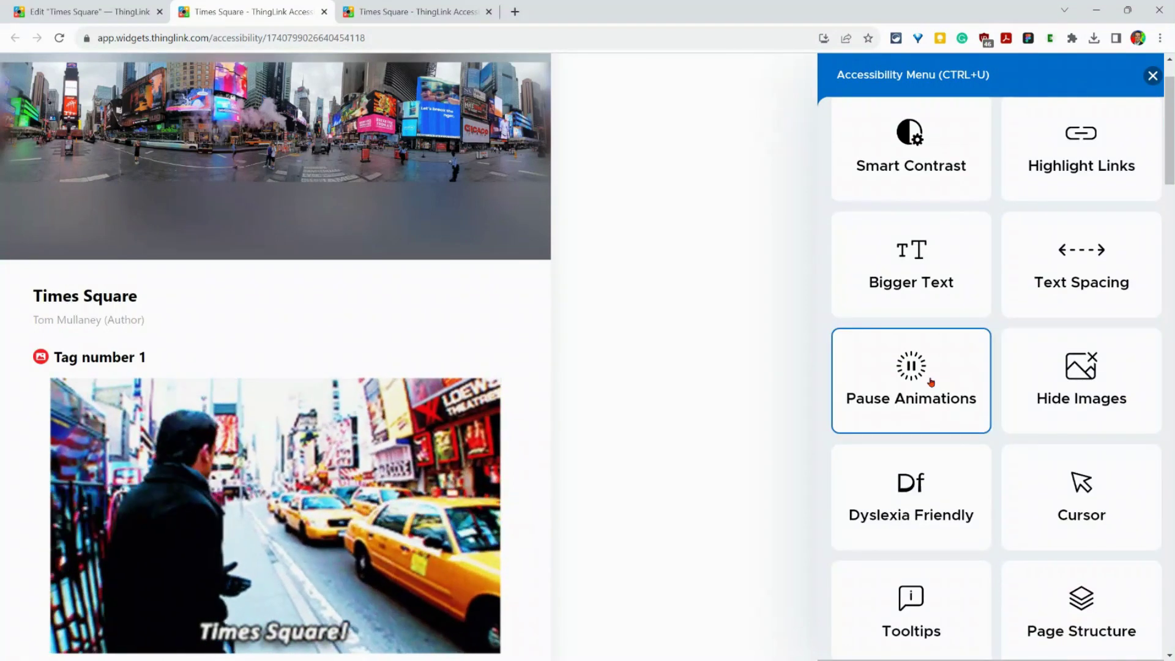
scroll(917, 379, "down", 1)
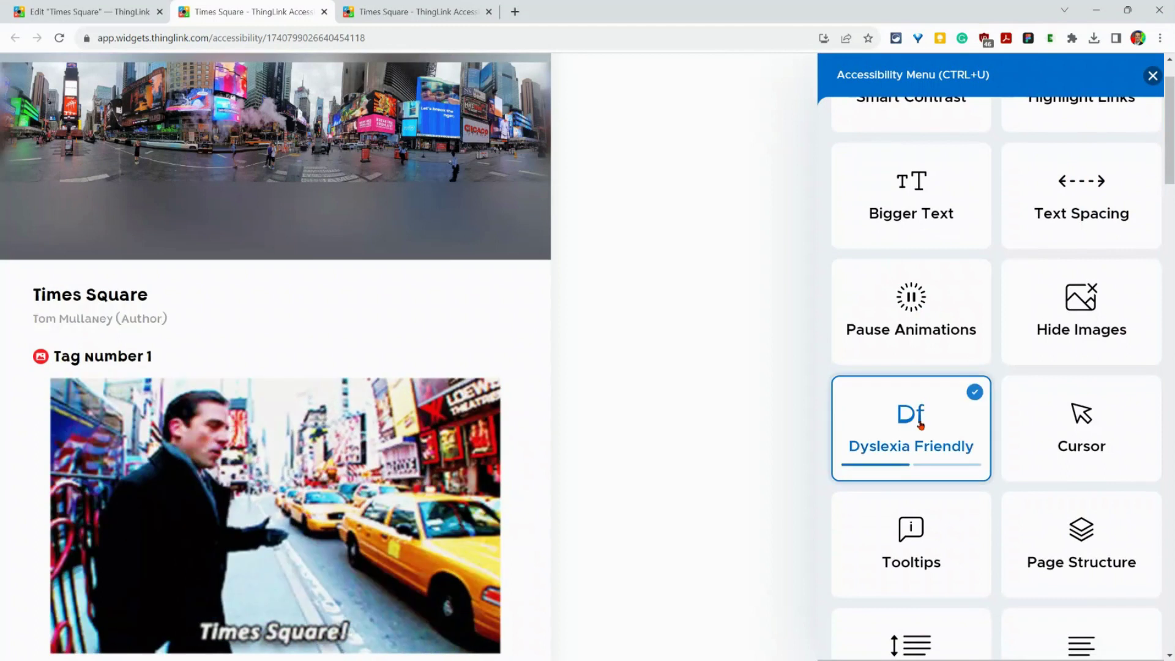
scroll(514, 415, "down", 9)
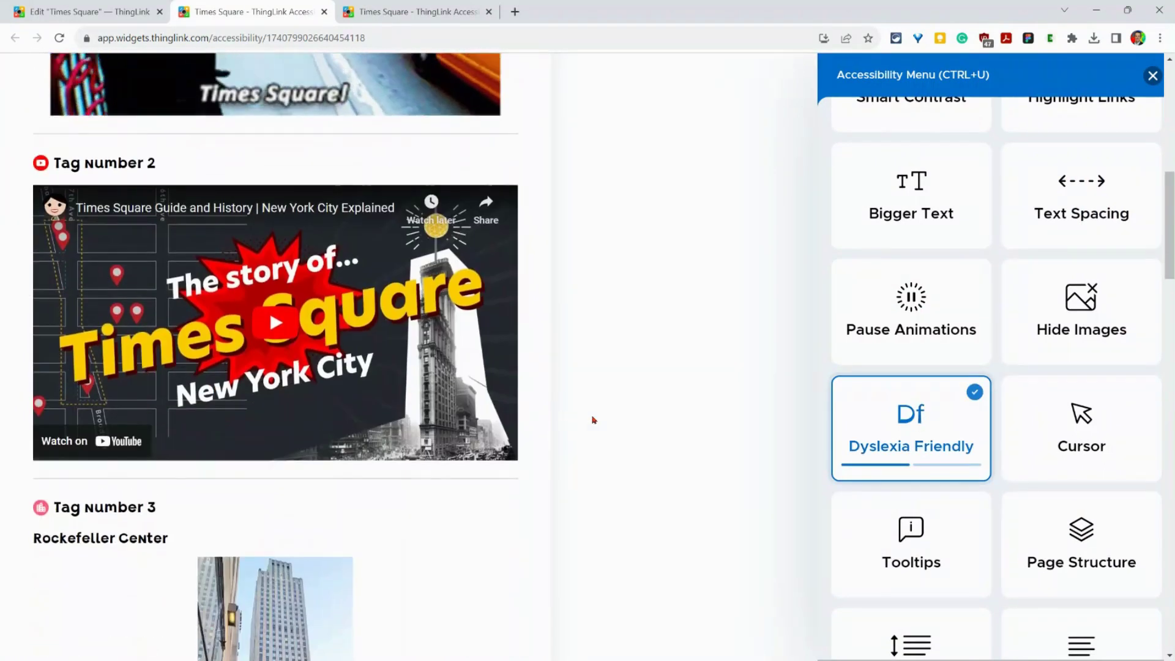
scroll(593, 420, "up", 5)
left_click(1062, 428)
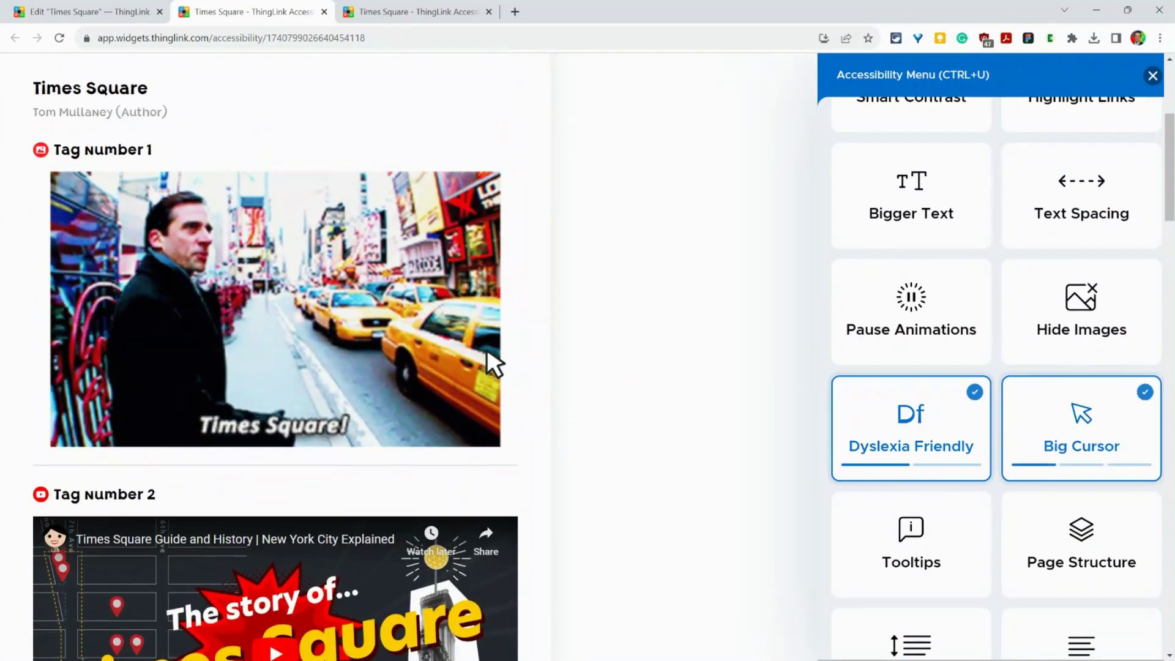
left_click(1068, 428)
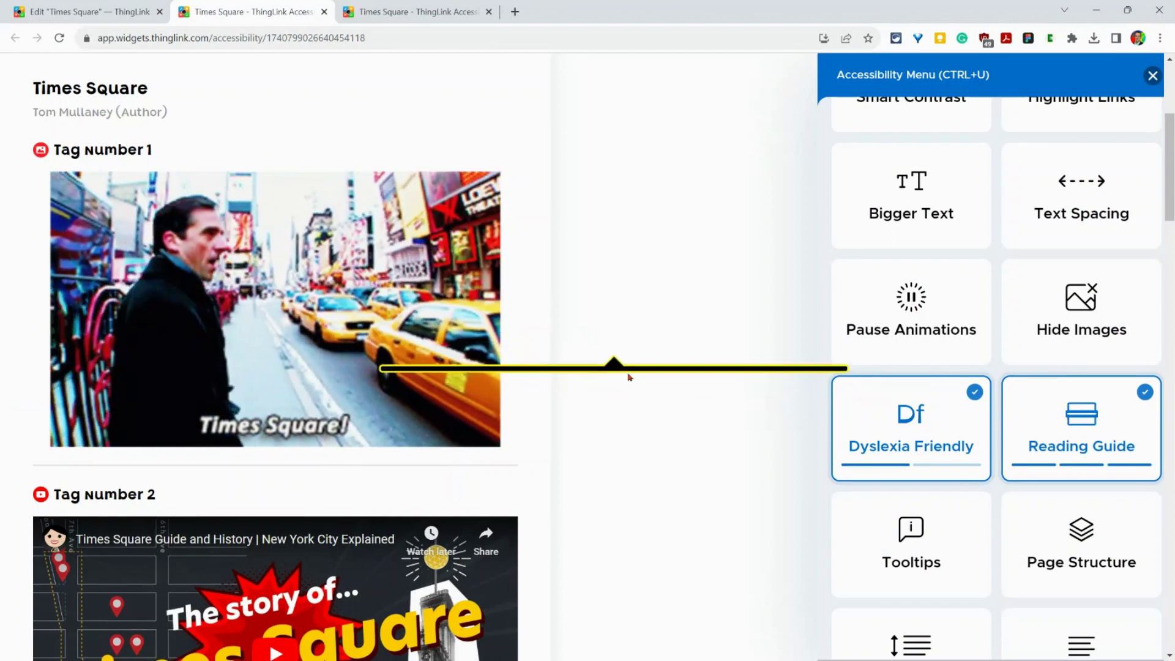
left_click(1043, 427)
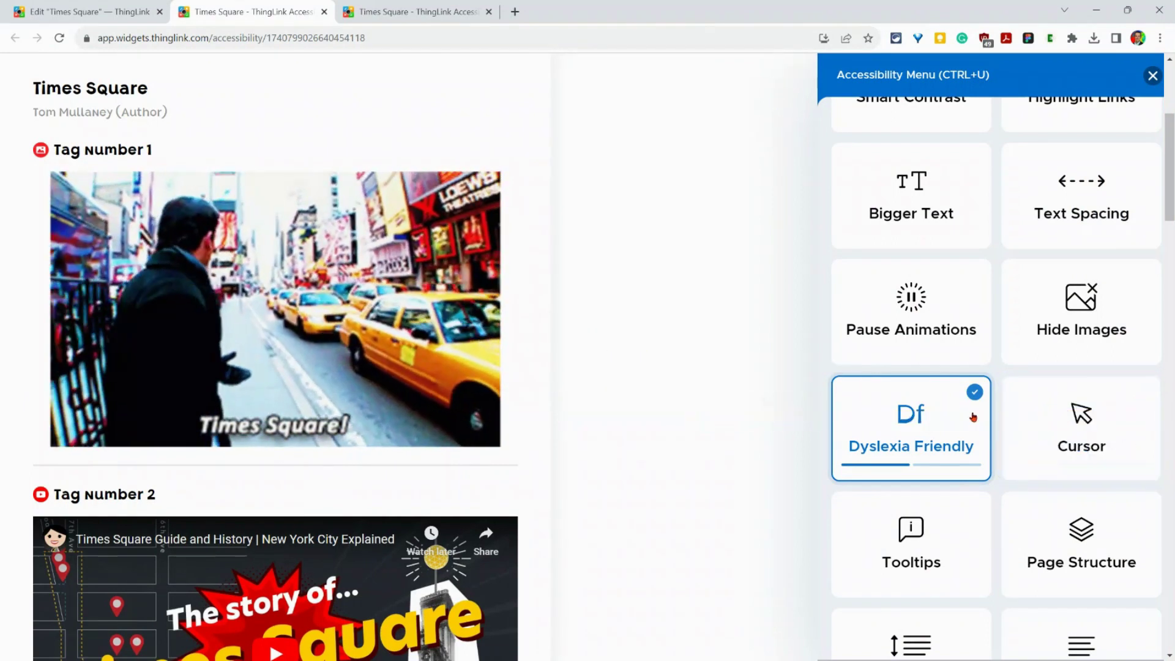
Step: Change the Dyslexia Friendly option to Legible Fonts and scroll down the menu
left_click(973, 417)
scroll(918, 428, "down", 3)
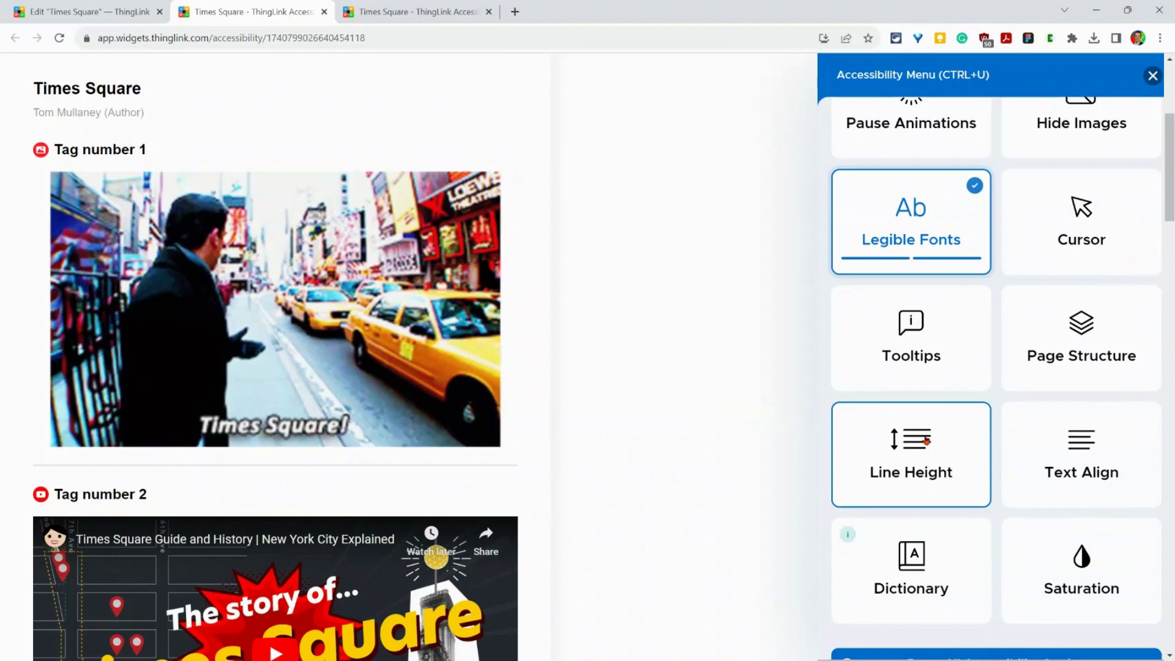
scroll(927, 441, "down", 2)
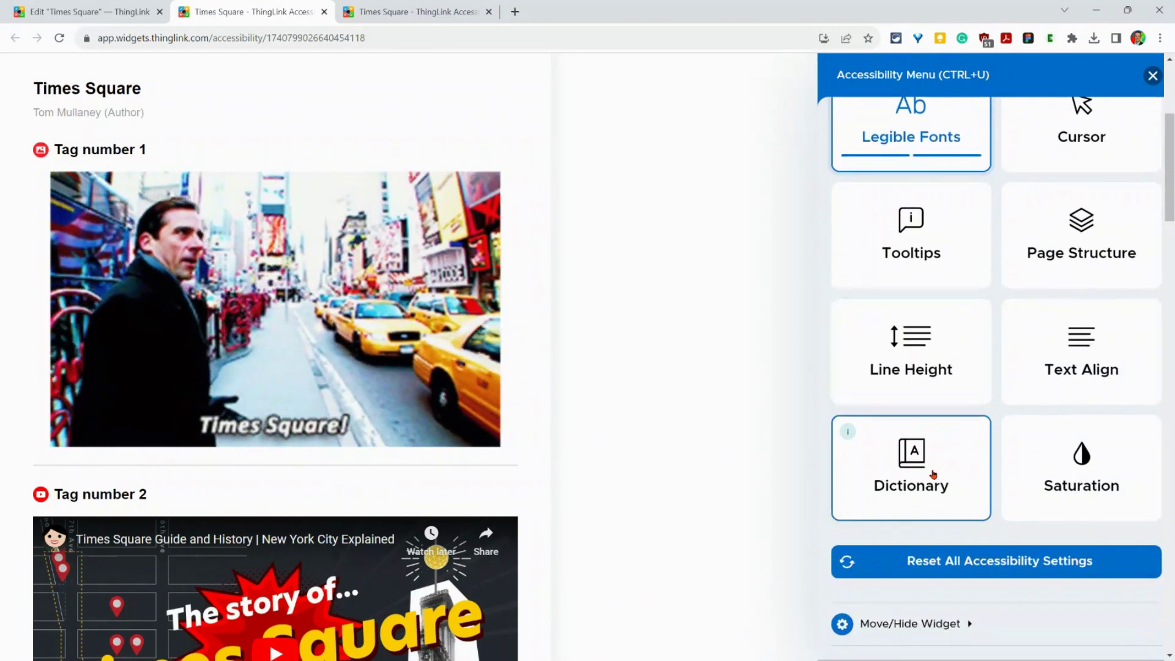
scroll(1102, 398, "down", 1)
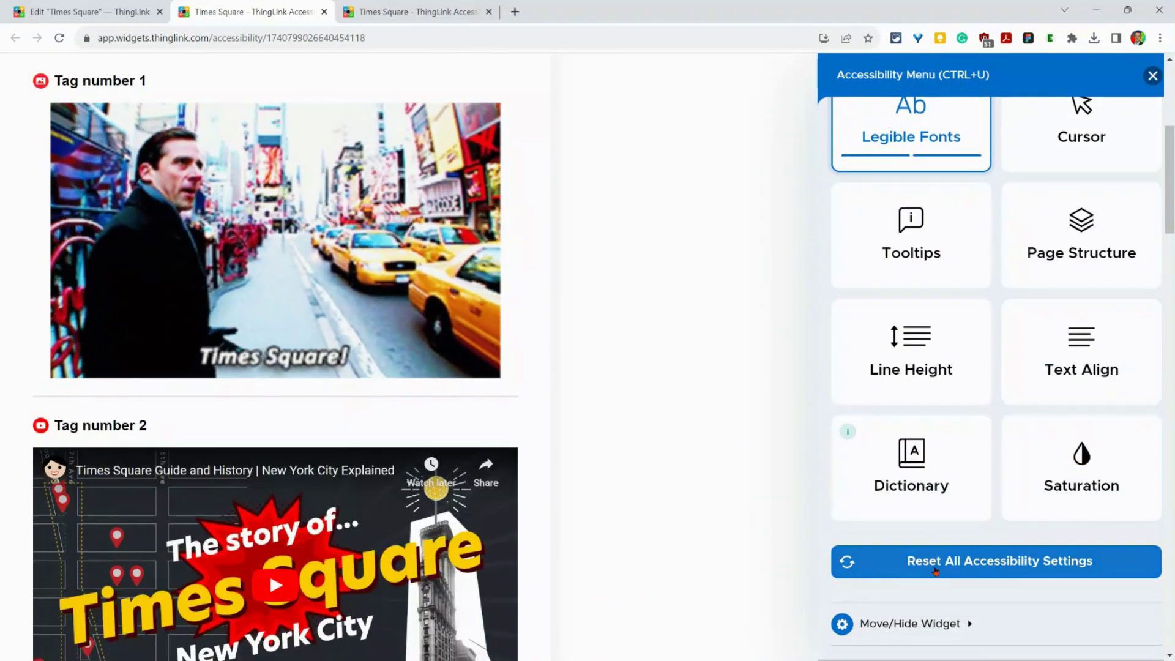
scroll(935, 571, "down", 1)
Step: Under Move/Hide Widget, dock the accessibility panel on the left, then back on the right
left_click(943, 624)
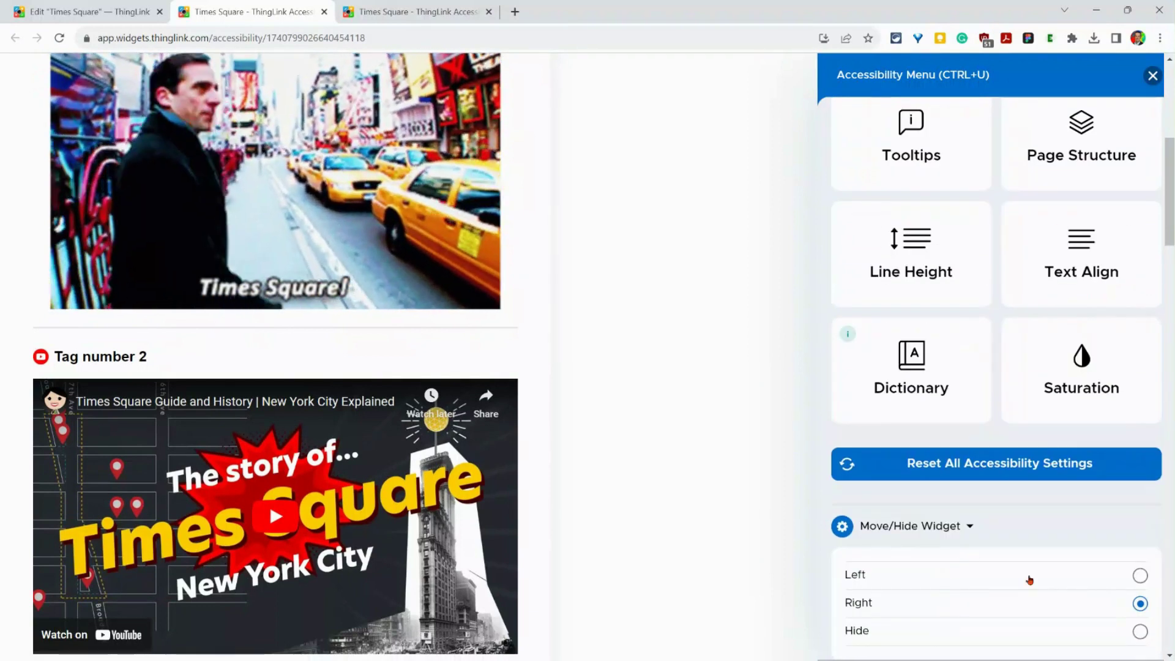
left_click(1110, 580)
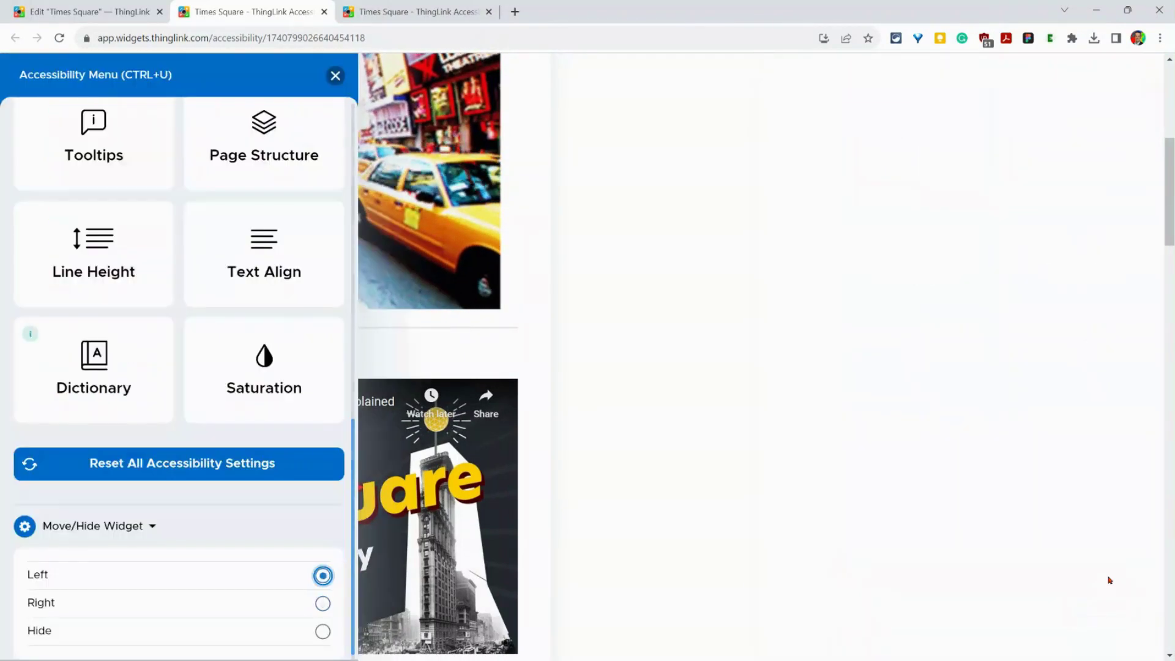
left_click(202, 605)
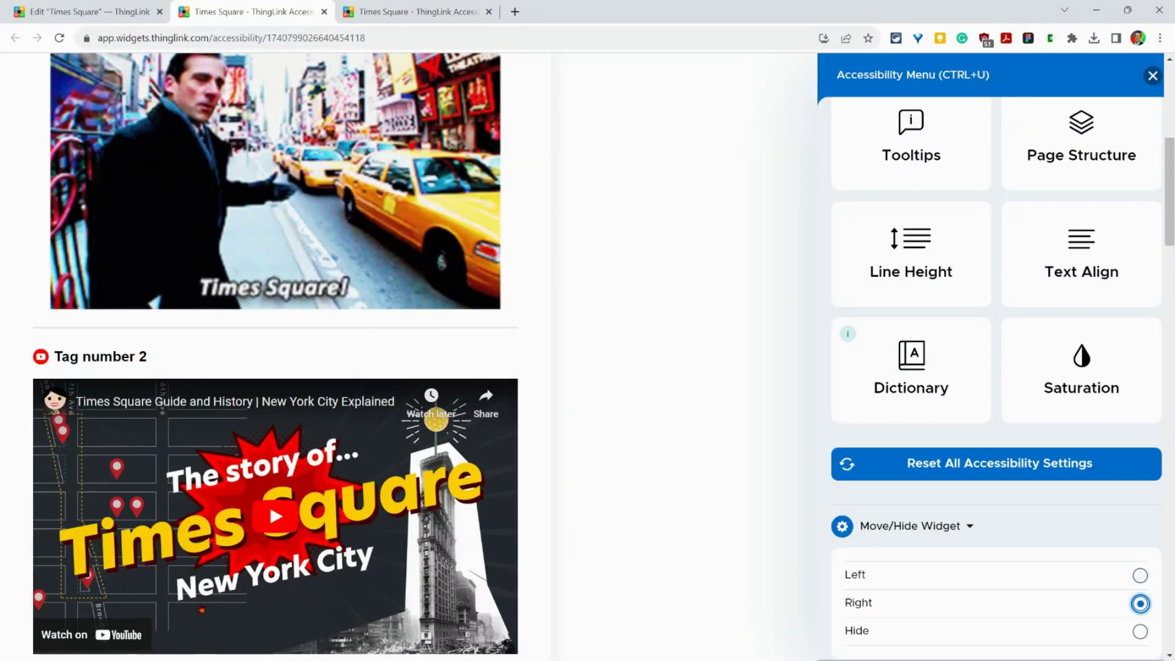
scroll(1026, 527, "down", 1)
scroll(1023, 530, "up", 4)
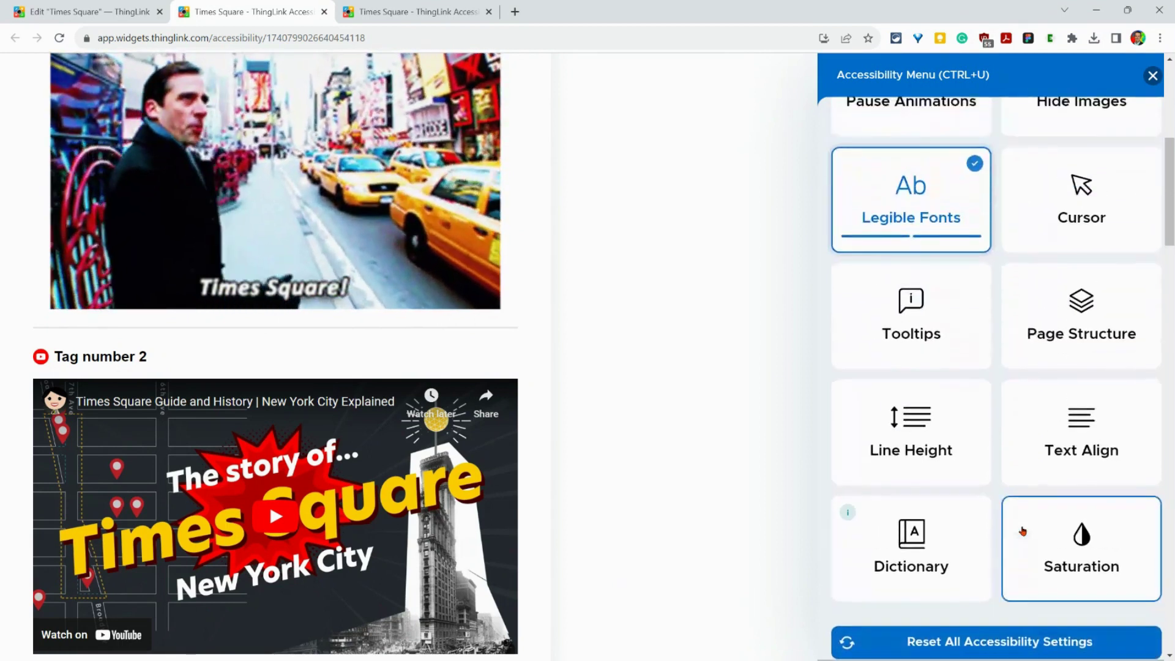
scroll(979, 514, "down", 3)
scroll(745, 446, "up", 4)
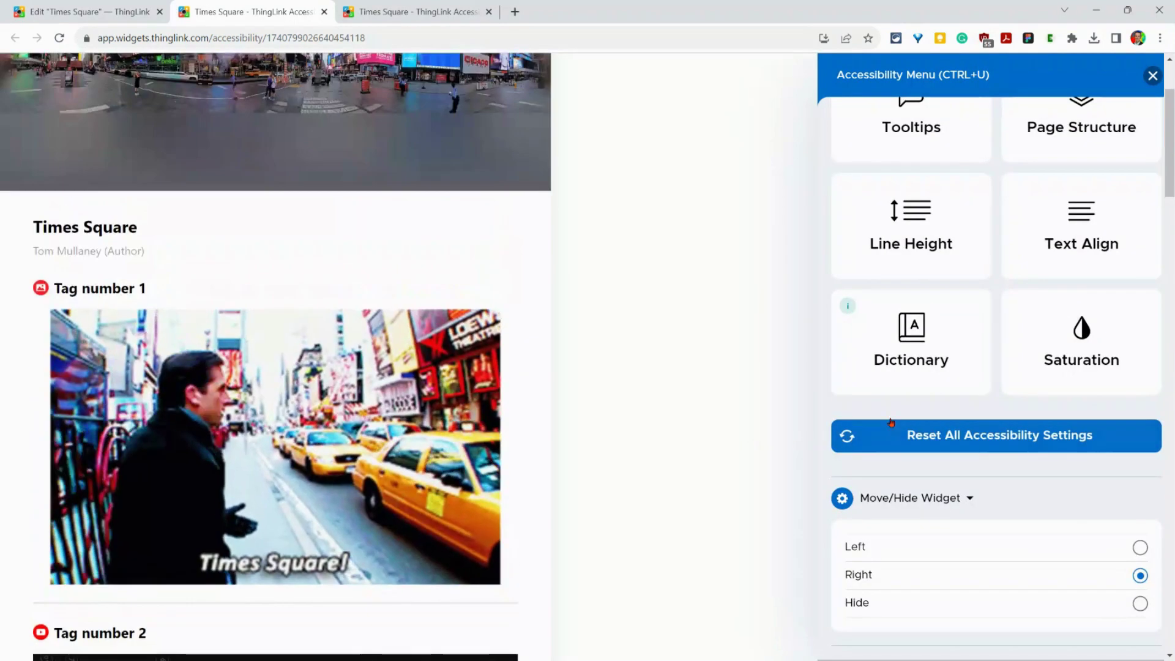
scroll(957, 380, "up", 10)
scroll(632, 313, "up", 3)
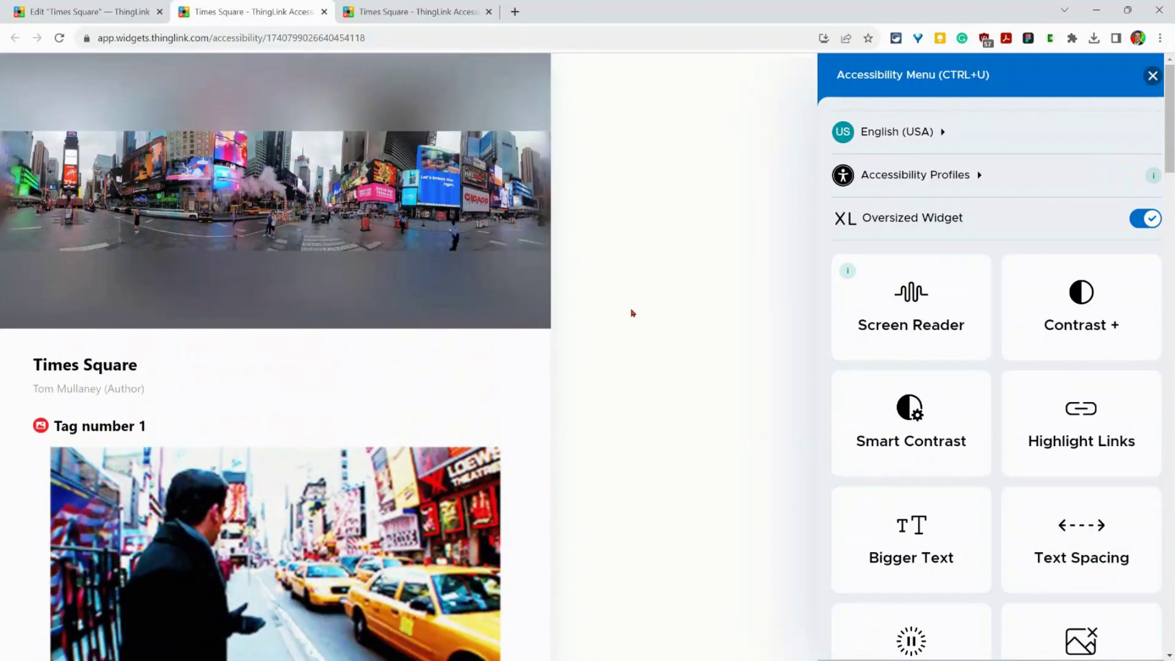
Step: Return to the Times Square editor and rotate the 360° scene to another angle
left_click(131, 4)
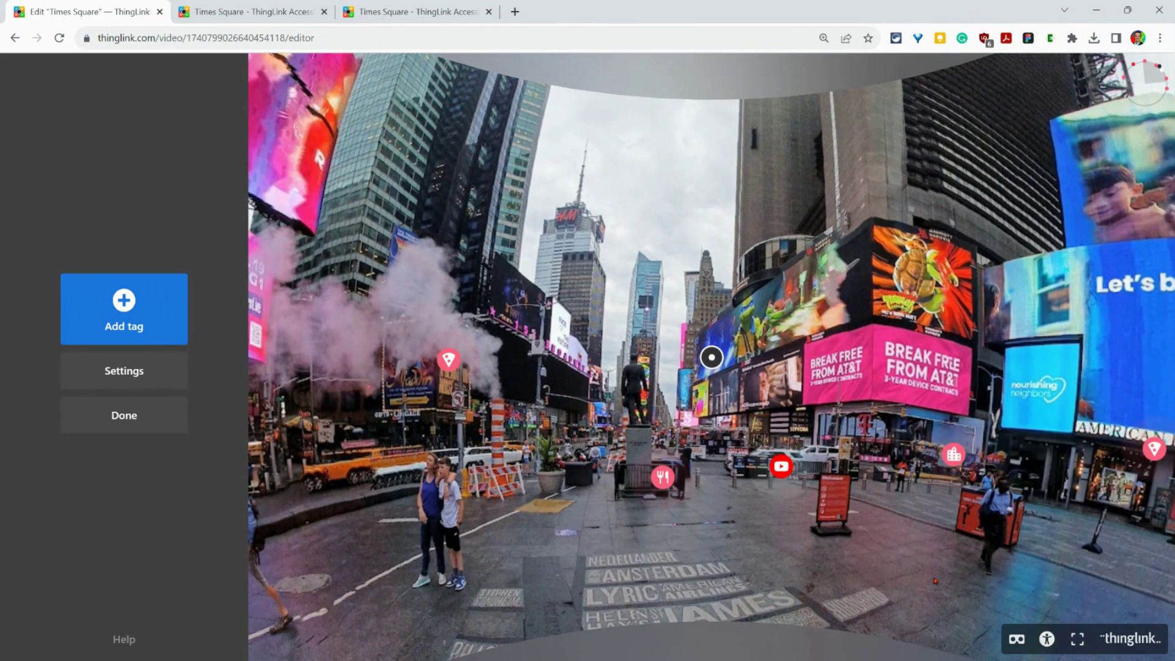
left_click_drag(934, 580, 861, 577)
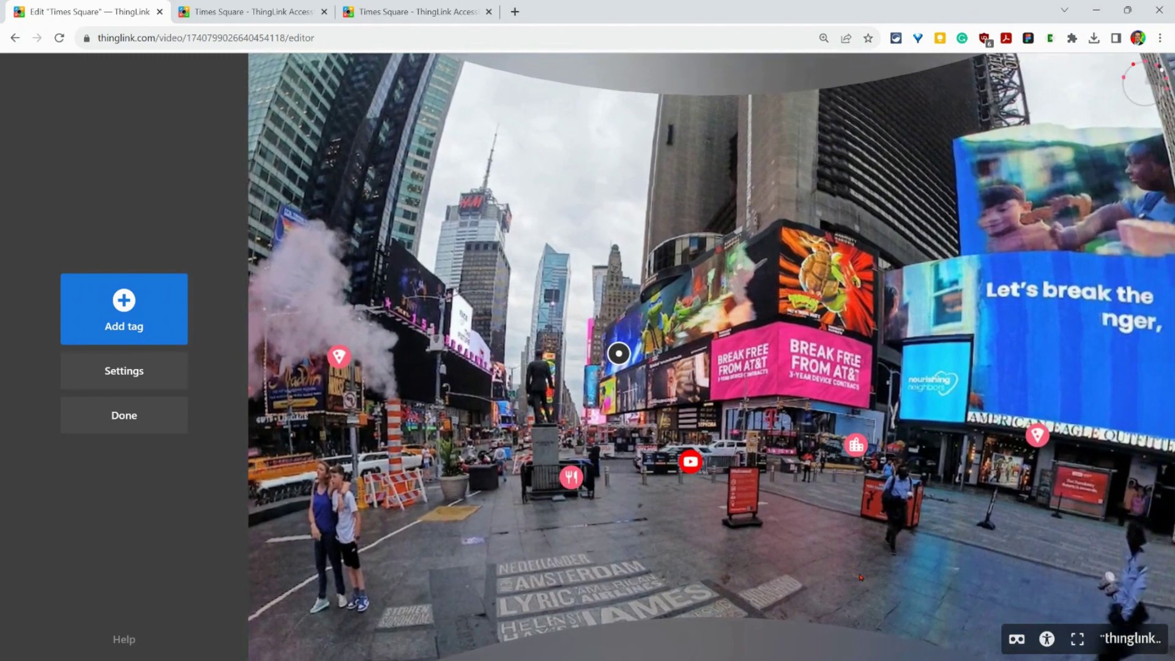